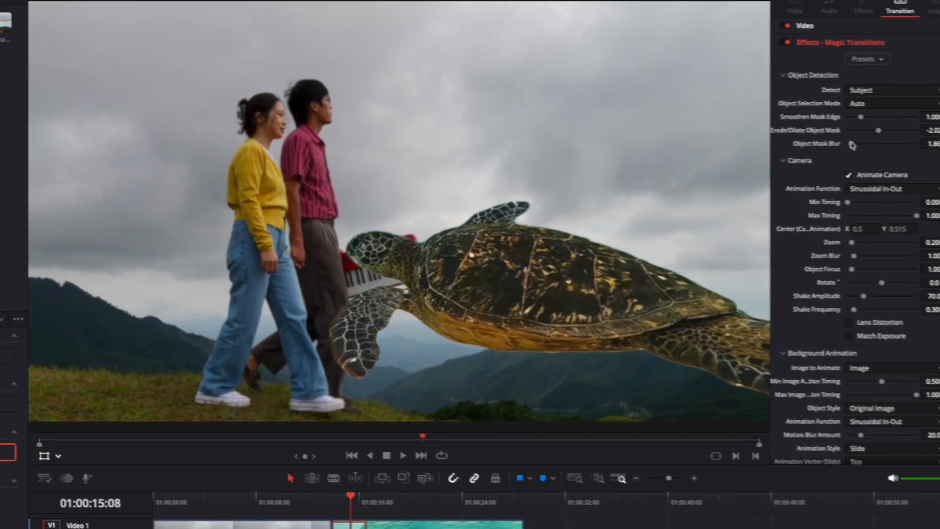
Play back the transition from the walking couple clip to the turtle clip.
left_click(295, 487)
key("space")
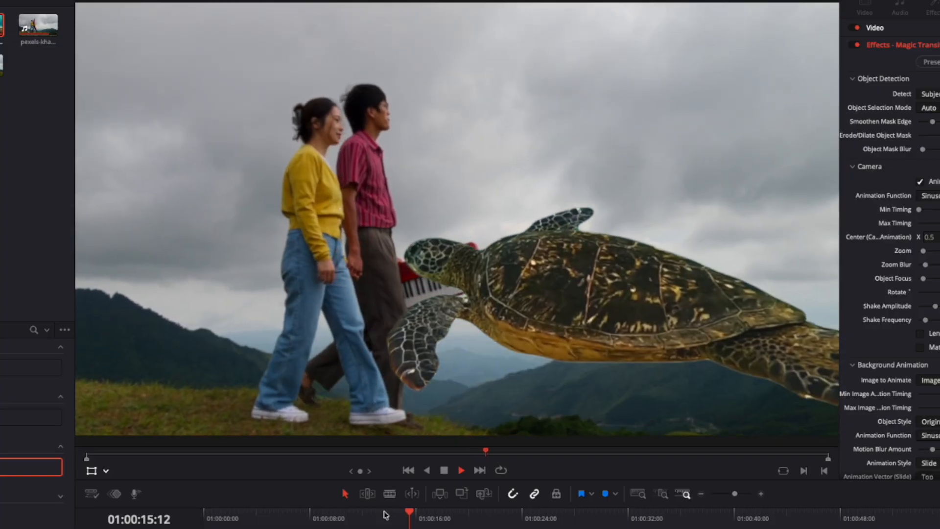
key("space")
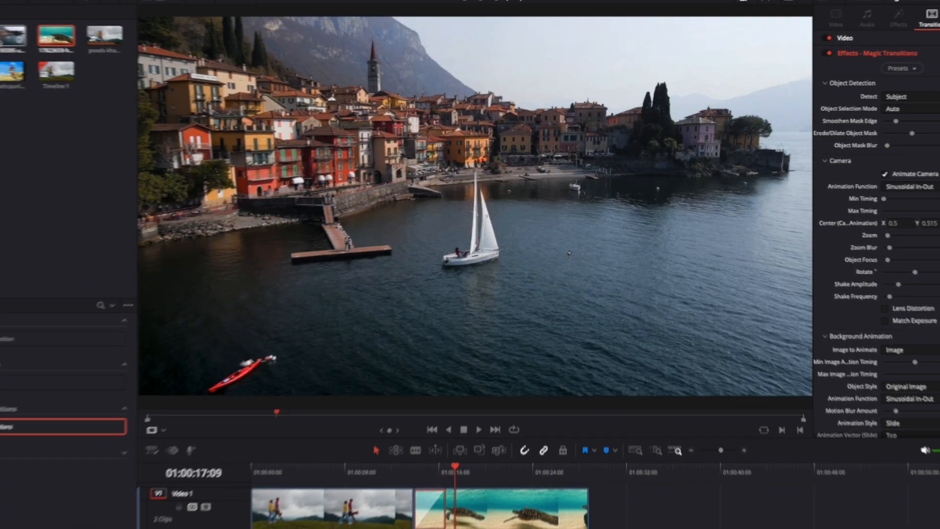
Append the lakeside town clip after the turtle clip, then apply Magic Transitions at the cut between them.
left_click_drag(15, 37, 584, 514)
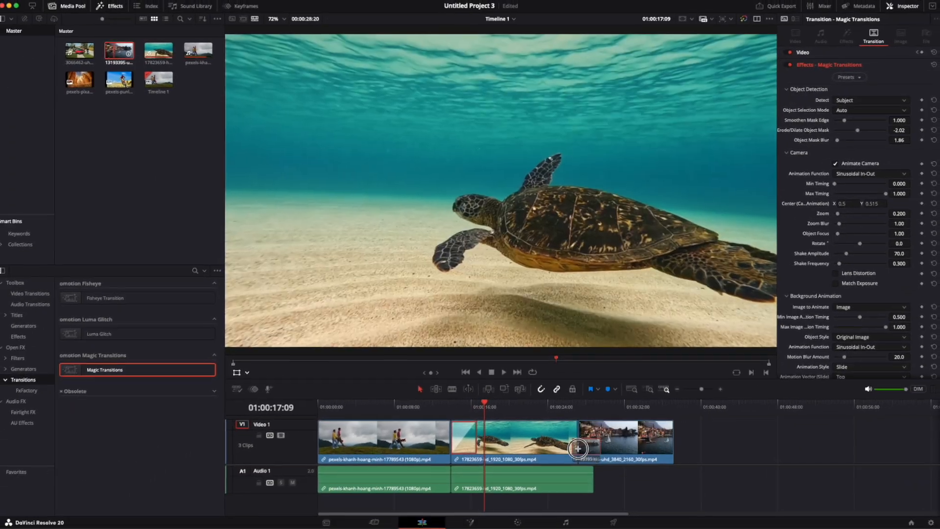
left_click_drag(68, 427, 295, 507)
left_click_drag(353, 439, 576, 438)
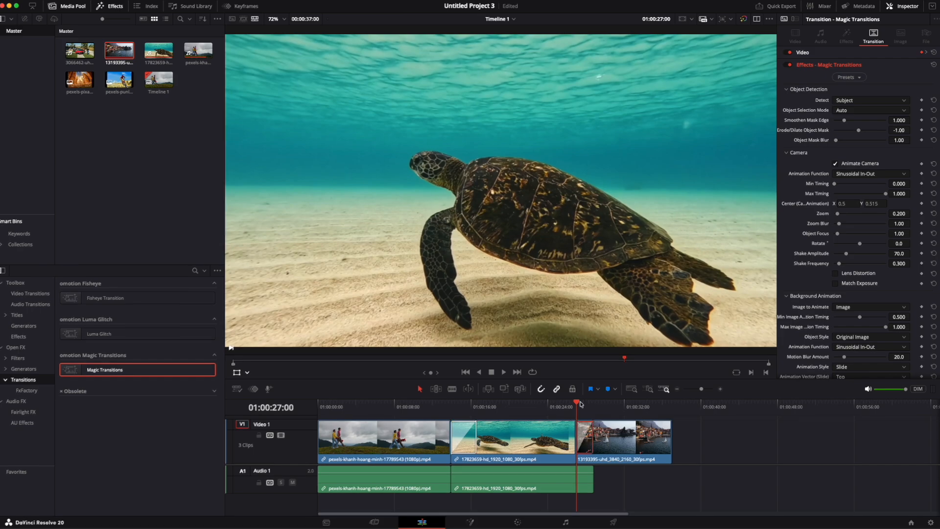
key("space")
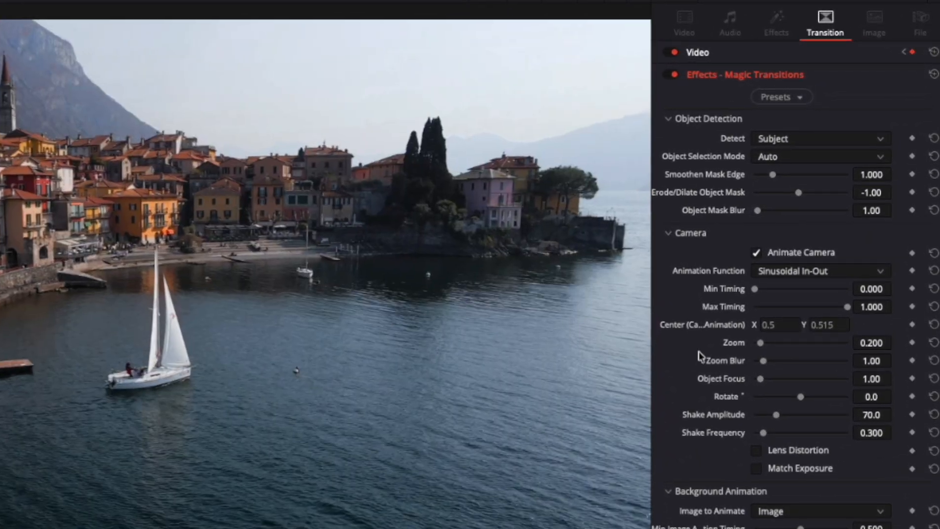
Switch the lakeside transition's object selection mode to Manual and show the Open FX Overlay in the viewer.
left_click(780, 156)
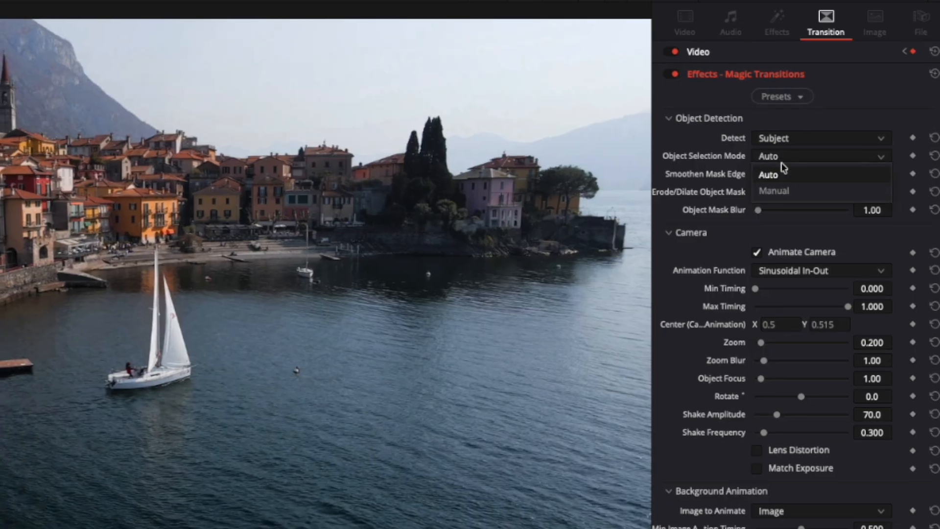
left_click(773, 190)
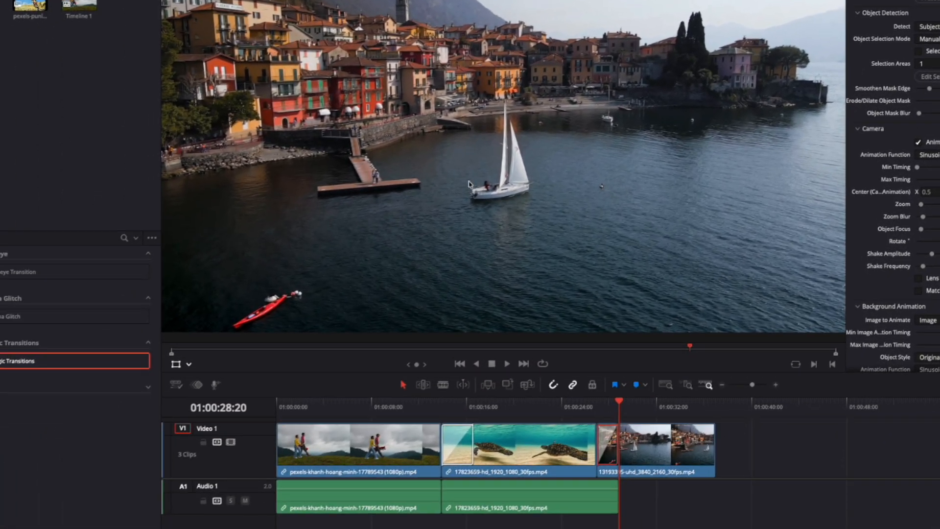
left_click(191, 363)
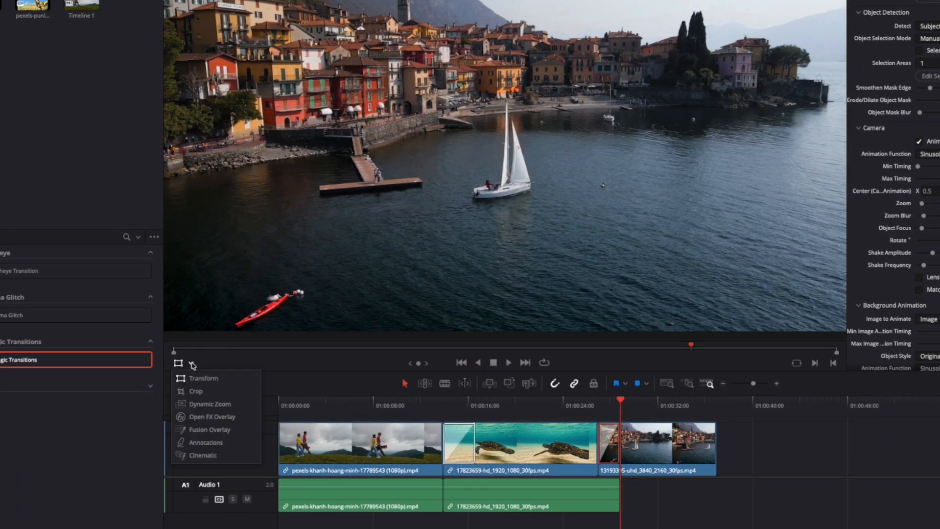
left_click(212, 416)
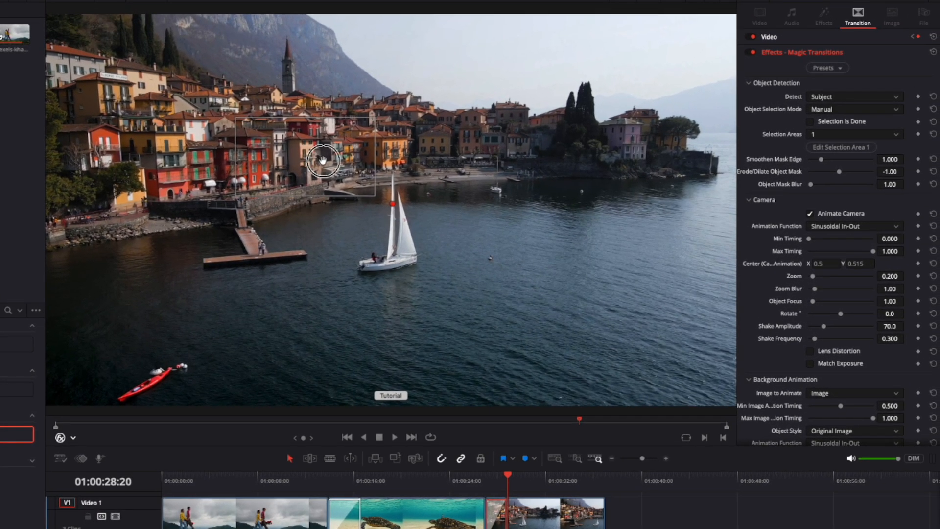
Enlarge and move Selection Area 1 to enclose the sailboat, check its mask on earlier frames, and mark the selection as done.
left_click_drag(339, 151, 366, 151)
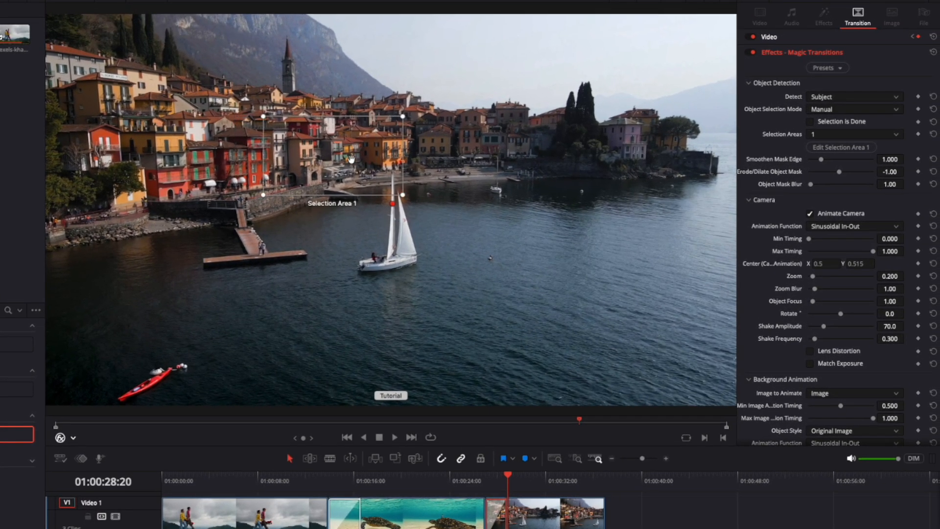
left_click_drag(403, 195, 434, 279)
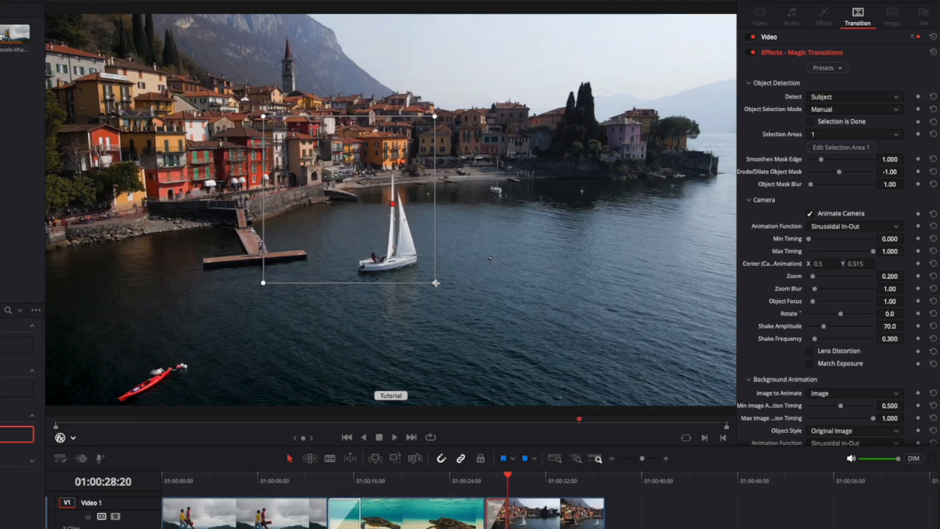
left_click_drag(404, 234, 429, 271)
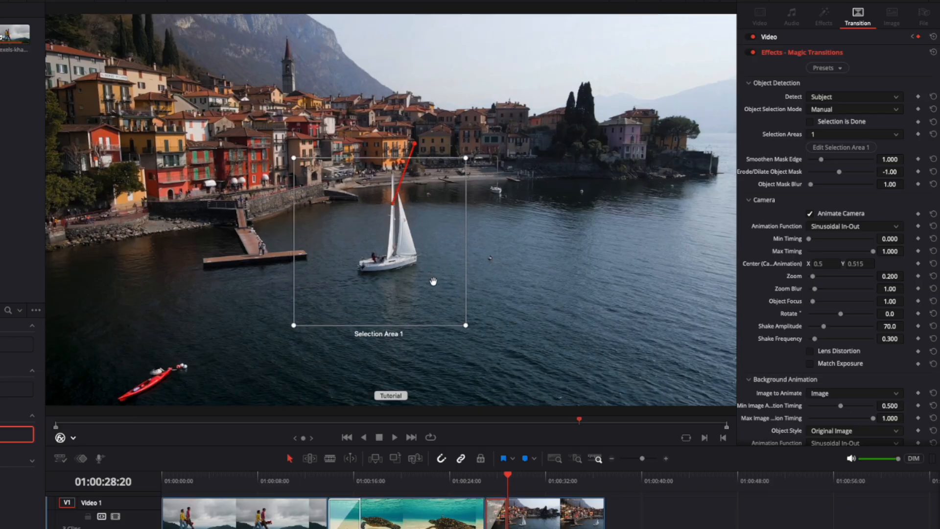
left_click(508, 474)
left_click_drag(508, 474, 498, 475)
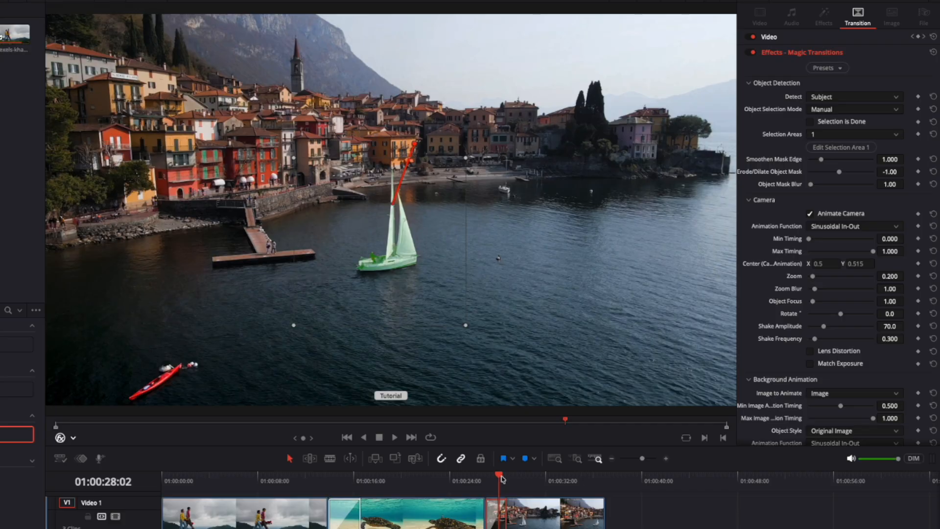
mouse_move(502, 478)
left_mouse_down()
mouse_move(486, 478)
mouse_move(494, 481)
left_mouse_up()
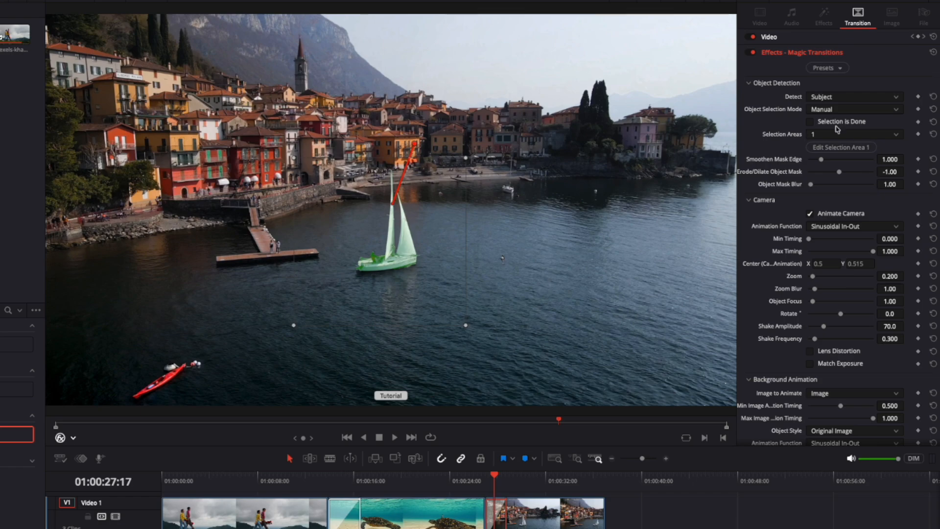
left_click(809, 122)
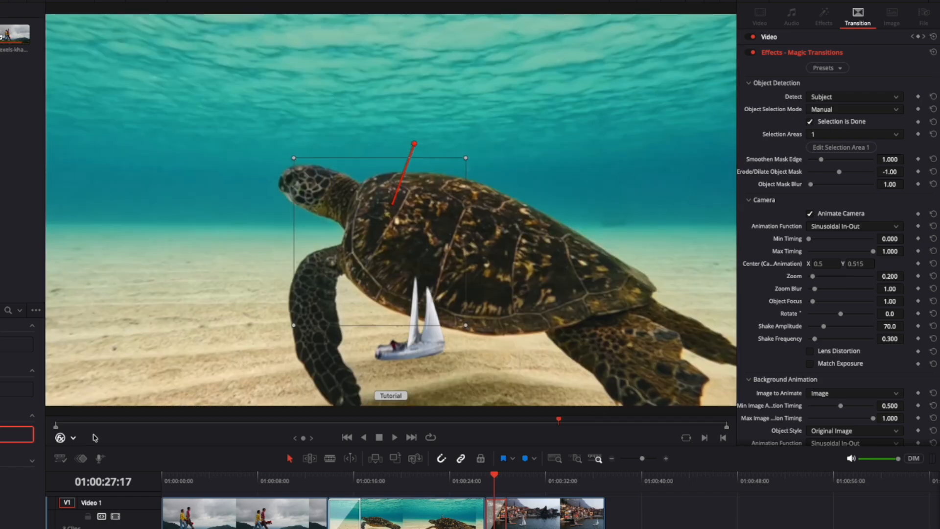
Return the viewer overlay to Transform and play the sailboat transition from its start.
left_click(73, 438)
left_click(78, 450)
left_click(485, 478)
key("space")
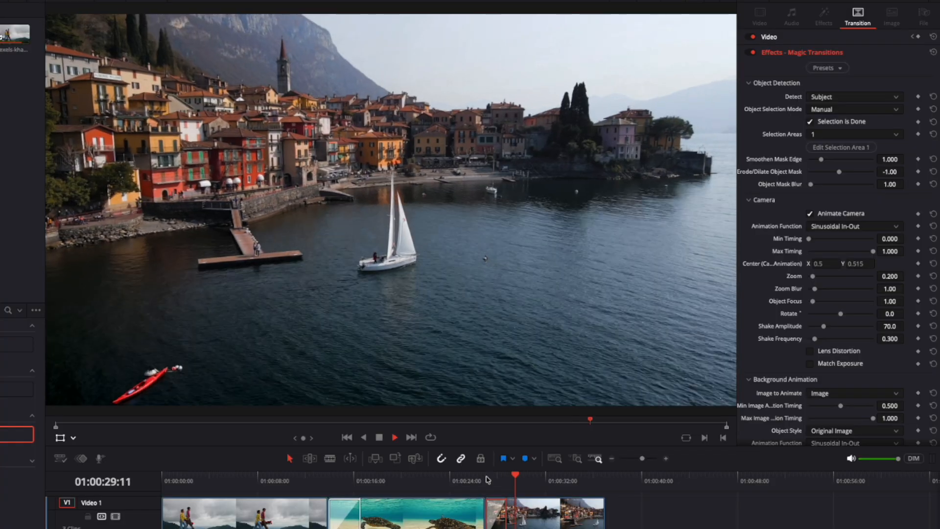
key("space")
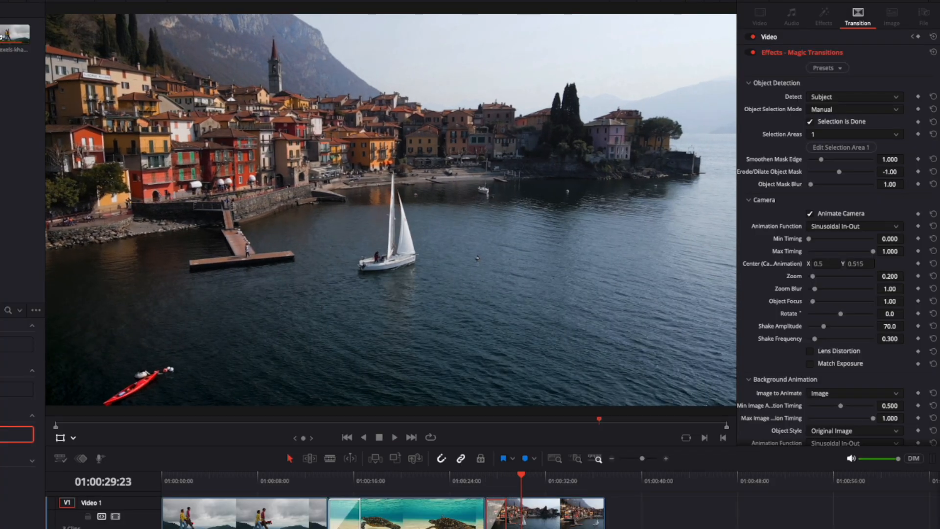
Play the transition into the red car clip and park the playhead mid-transition at 01:00:35:04.
left_click(560, 481)
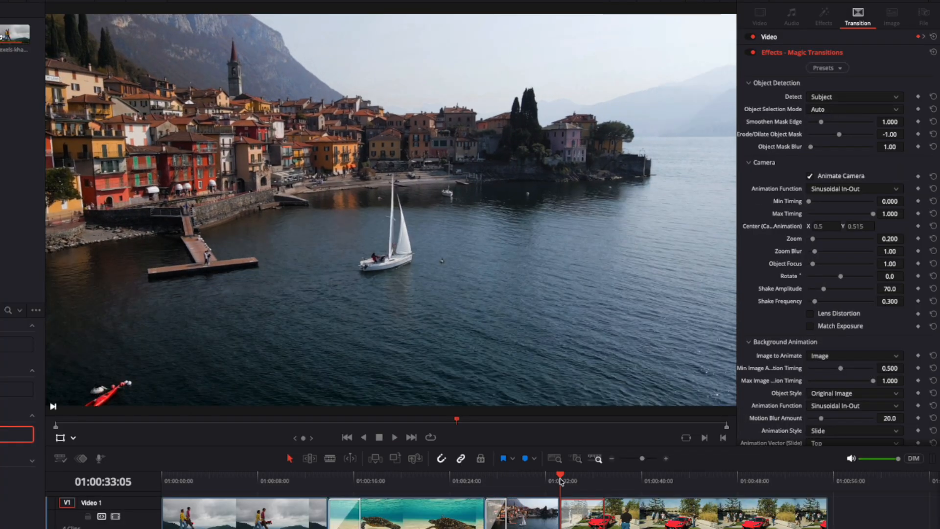
key("space")
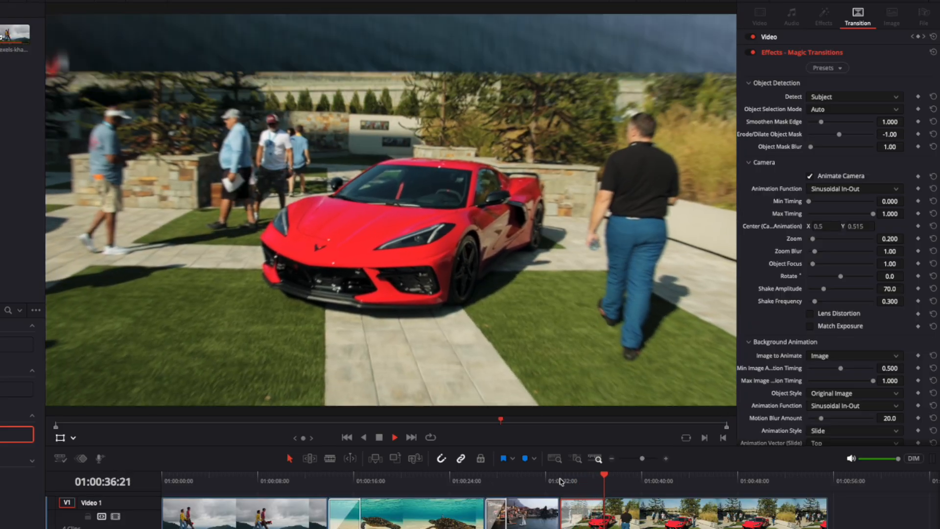
left_click(584, 479)
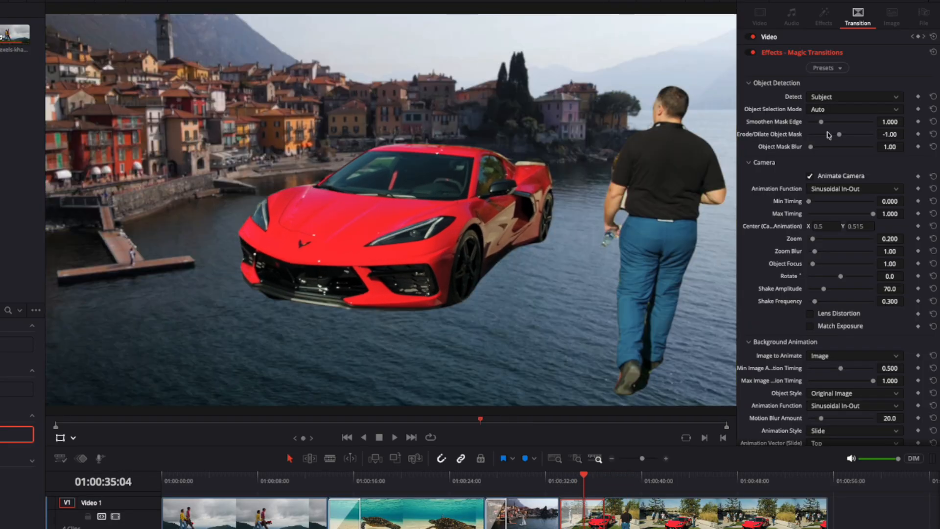
Set the car transition's object selection mode to Manual and fit Selection Area 1 around the red car using the Open FX Overlay.
left_click(829, 110)
left_click(835, 132)
left_click(73, 438)
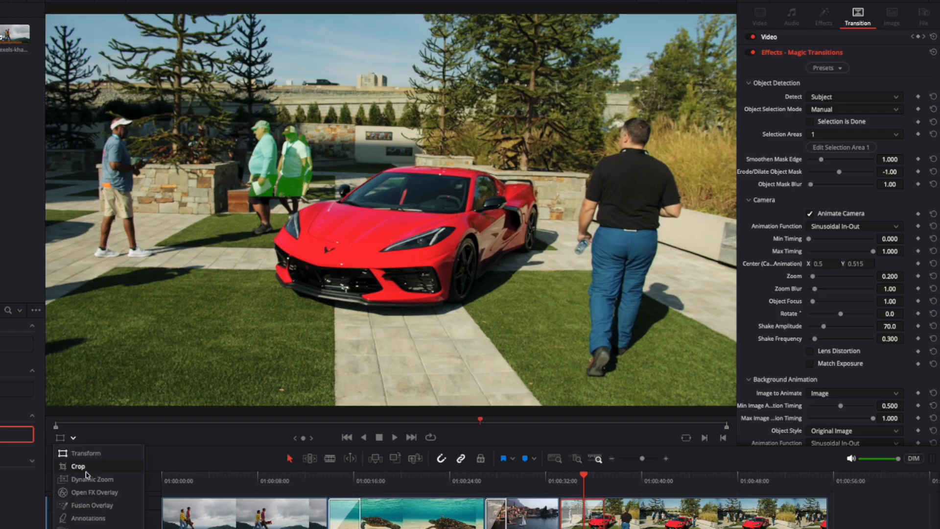
left_click(93, 491)
left_click_drag(380, 197, 520, 355)
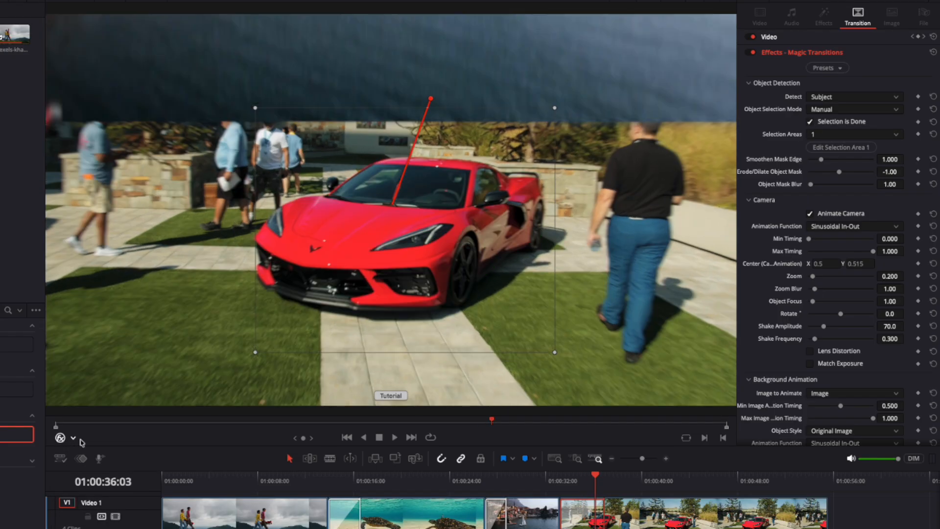
Mark the car selection as done with the viewer overlay back on Transform, and play the transition from its start.
left_click(73, 438)
left_click(86, 451)
left_click(561, 476)
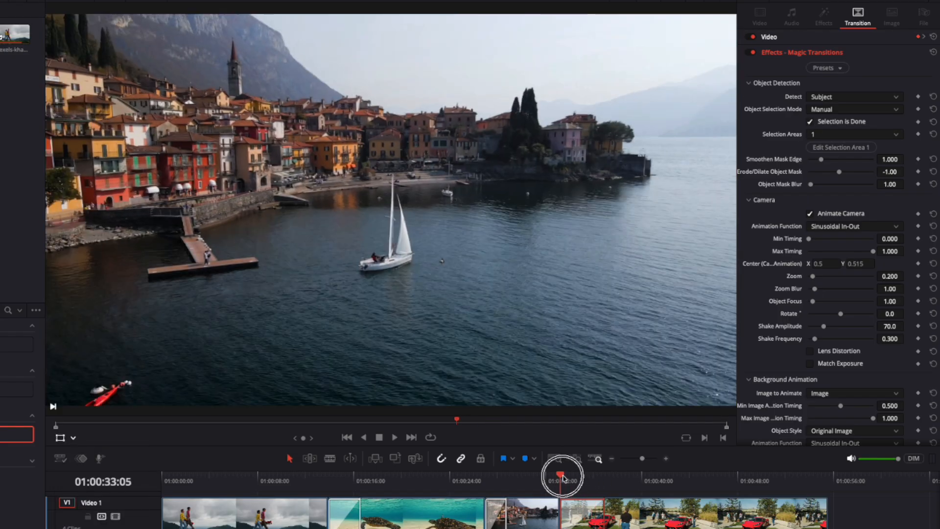
key("space")
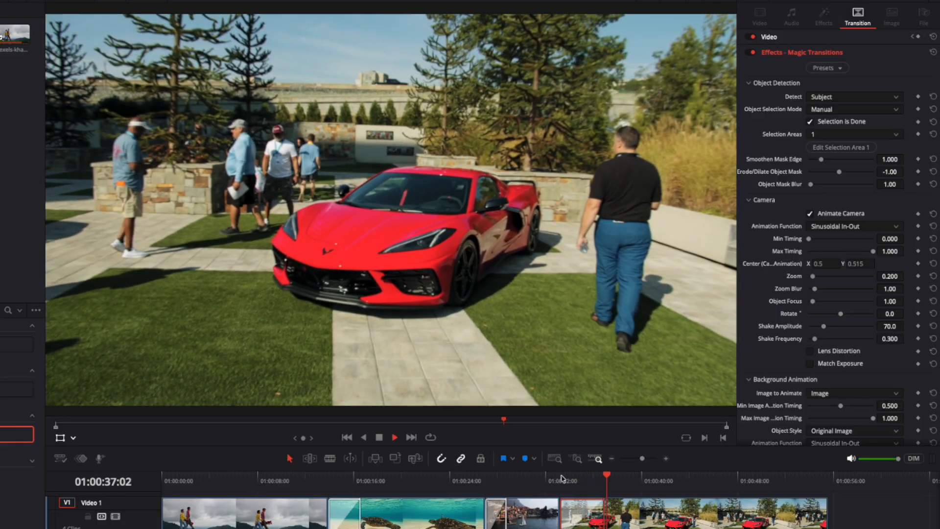
key("space")
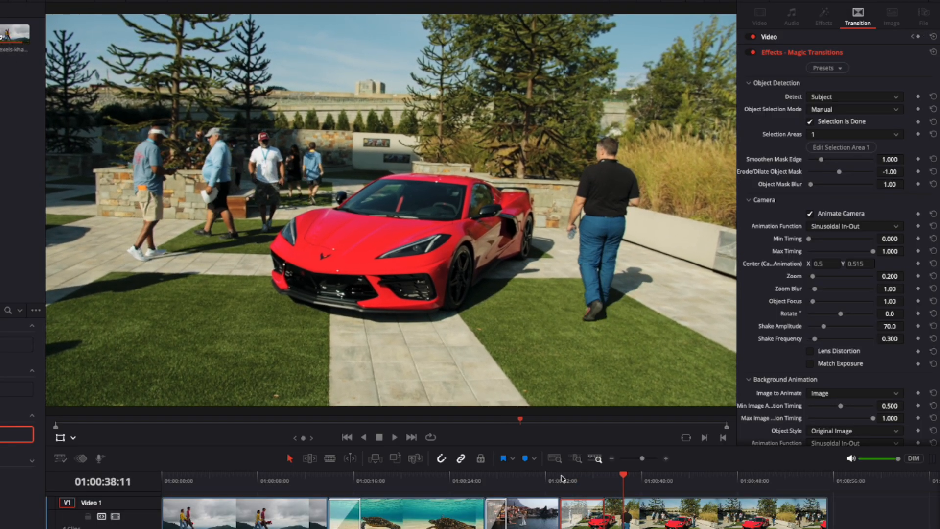
Set object detection to Person for the transition from the red car to the woman with headphones.
left_click(481, 478)
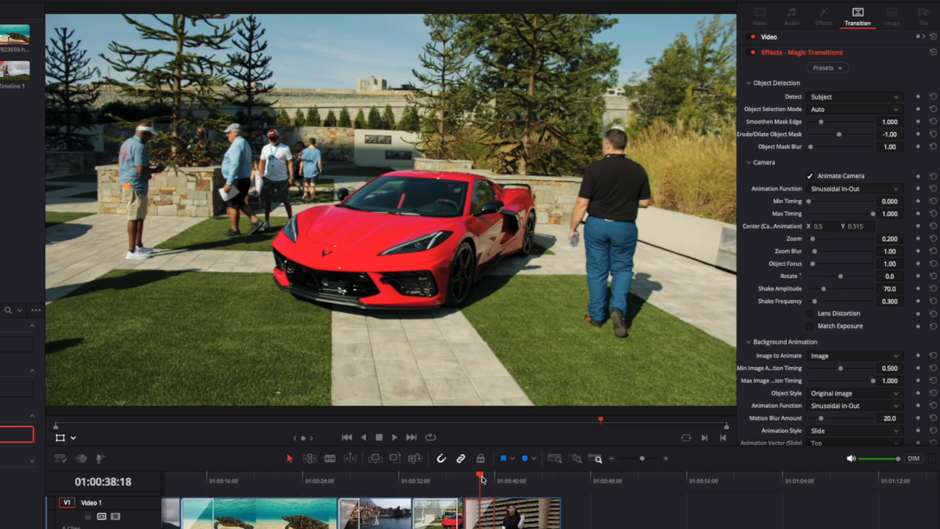
left_click(477, 512)
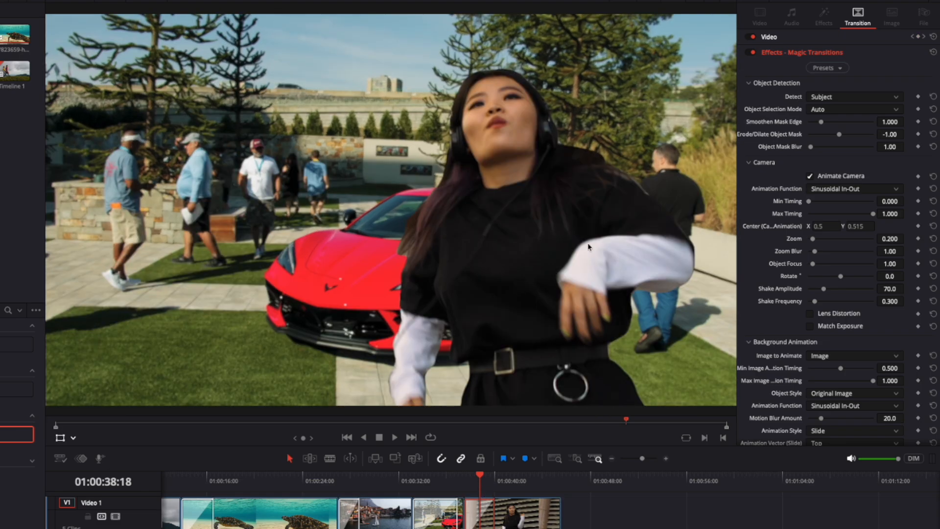
left_click(852, 98)
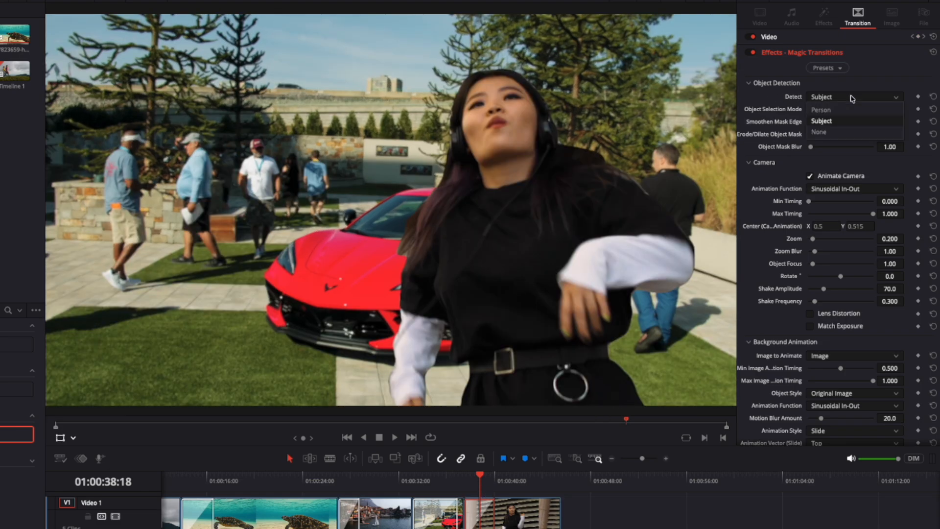
left_click(845, 109)
Play back the transition into the headphones clip with person detection.
key("space")
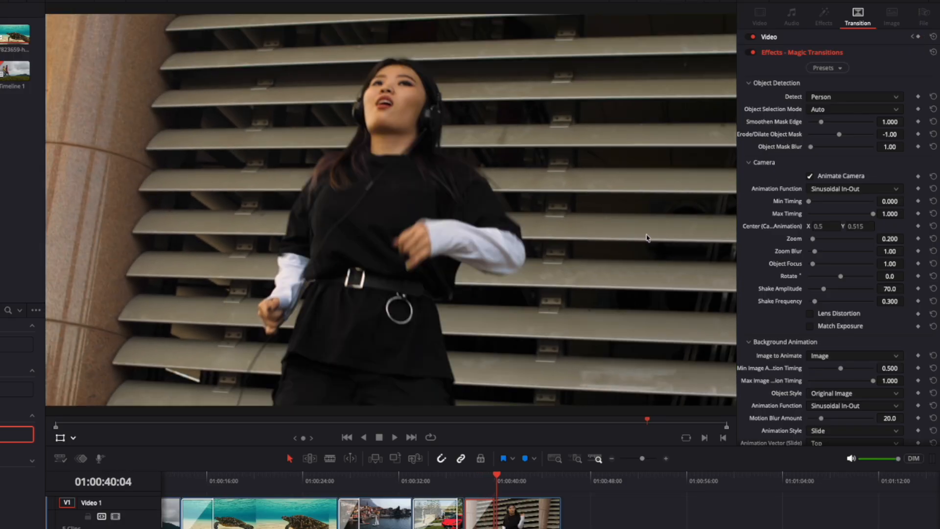
left_click(466, 475)
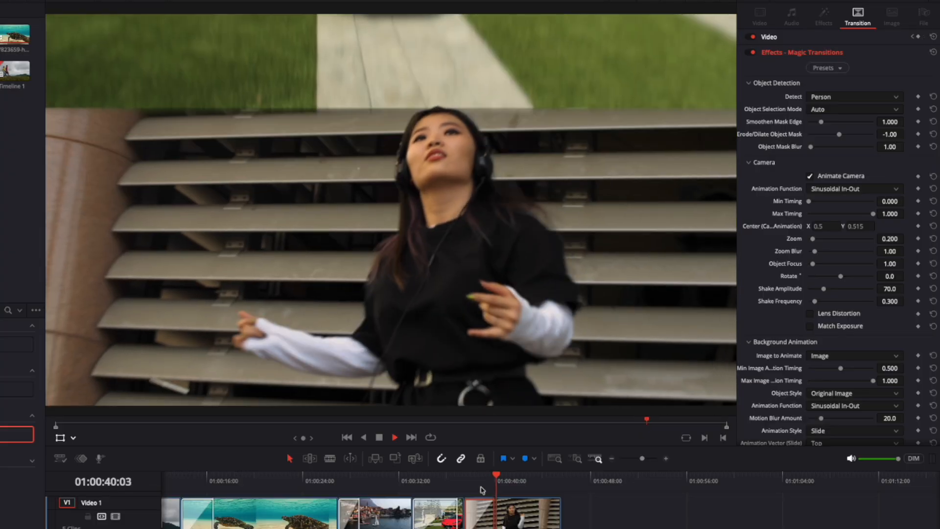
key("space")
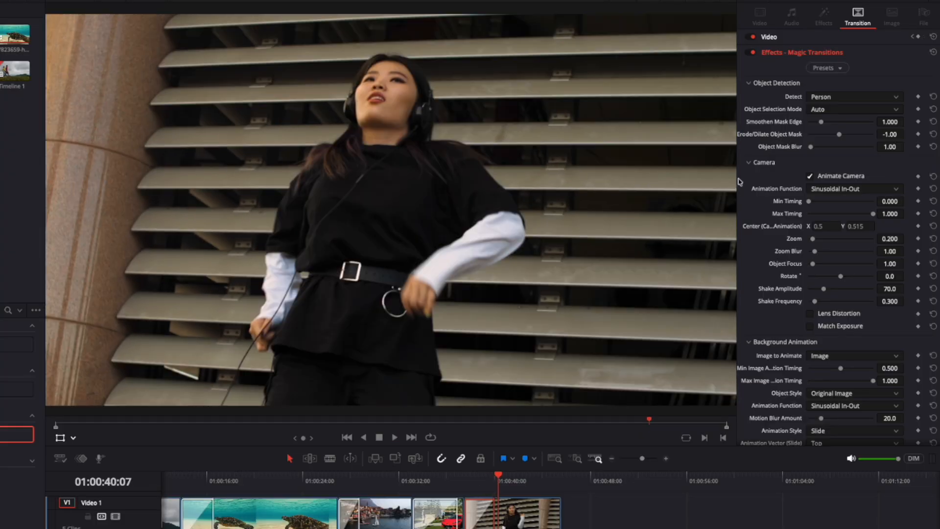
Set the headphones clip transition's object detection to None and play the transition from its start.
left_click(874, 98)
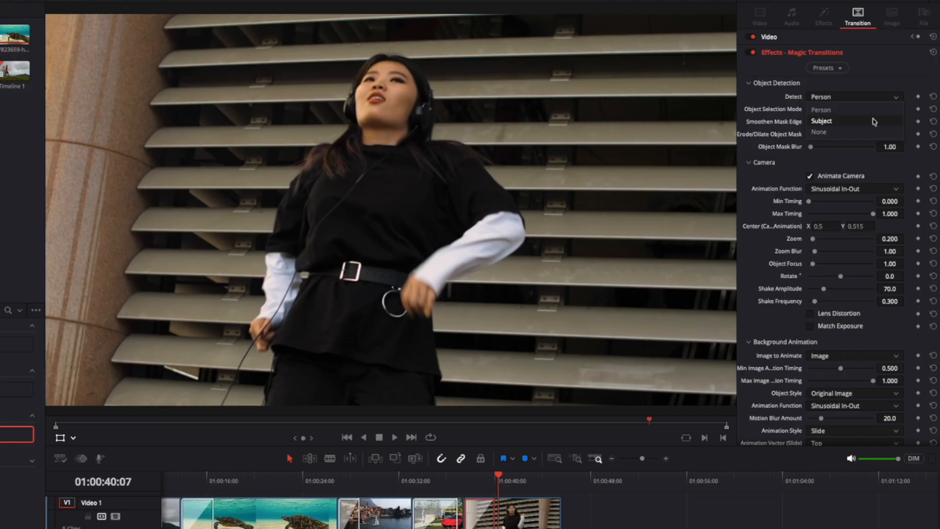
left_click(872, 133)
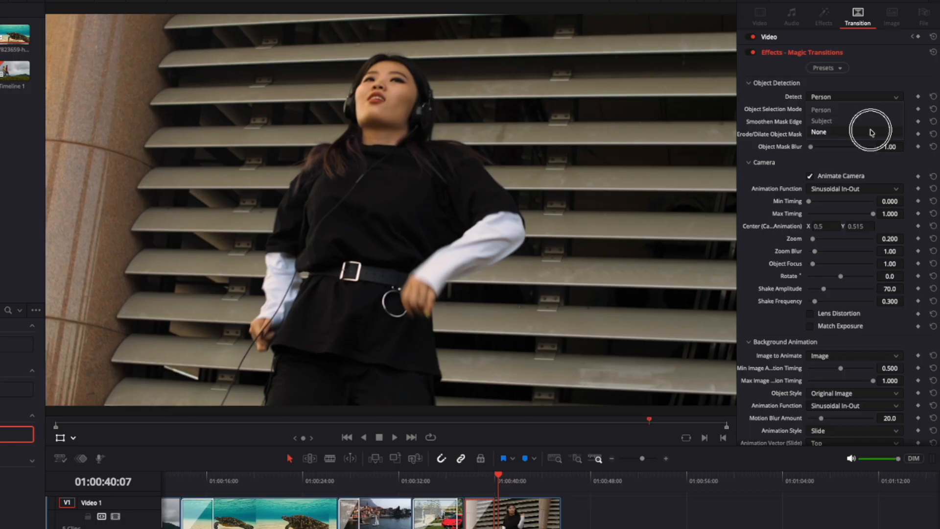
left_click(466, 486)
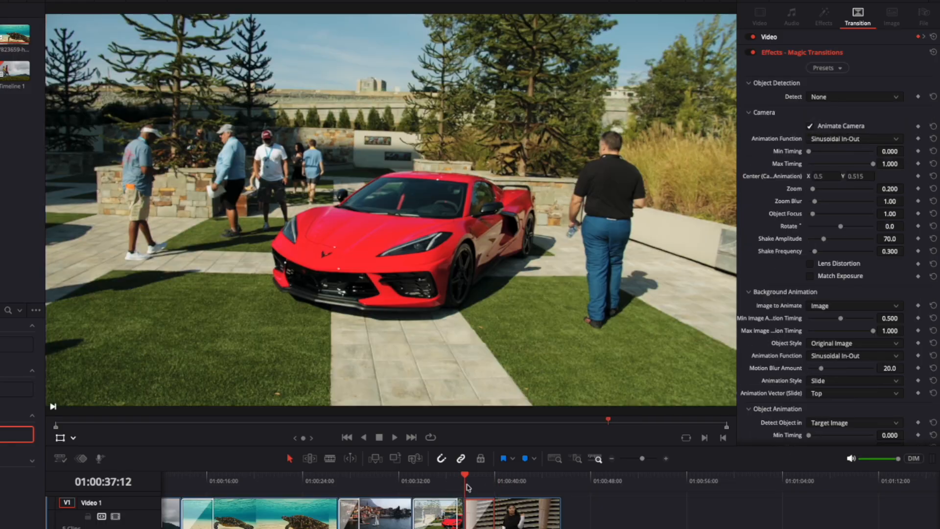
key("space")
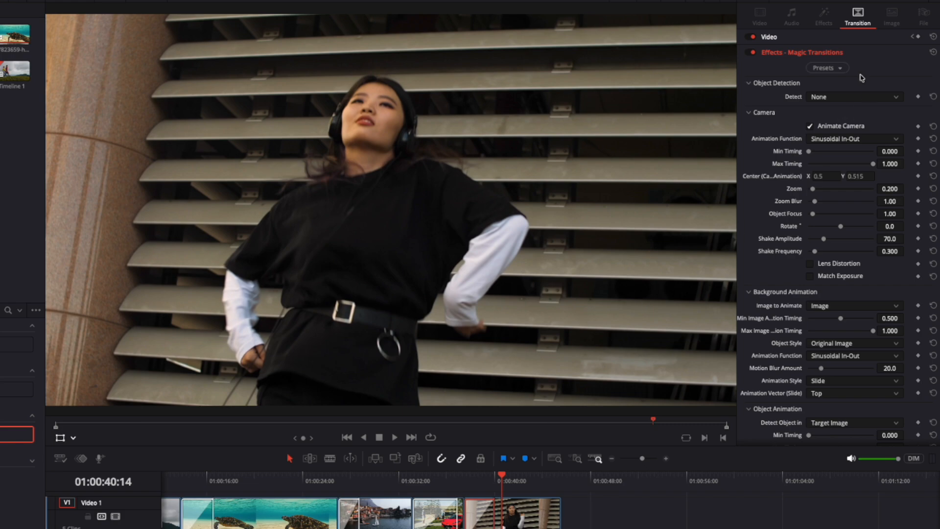
Browse the Magic Transitions presets, apply a different one to the headphones clip transition, and play it.
left_click(837, 69)
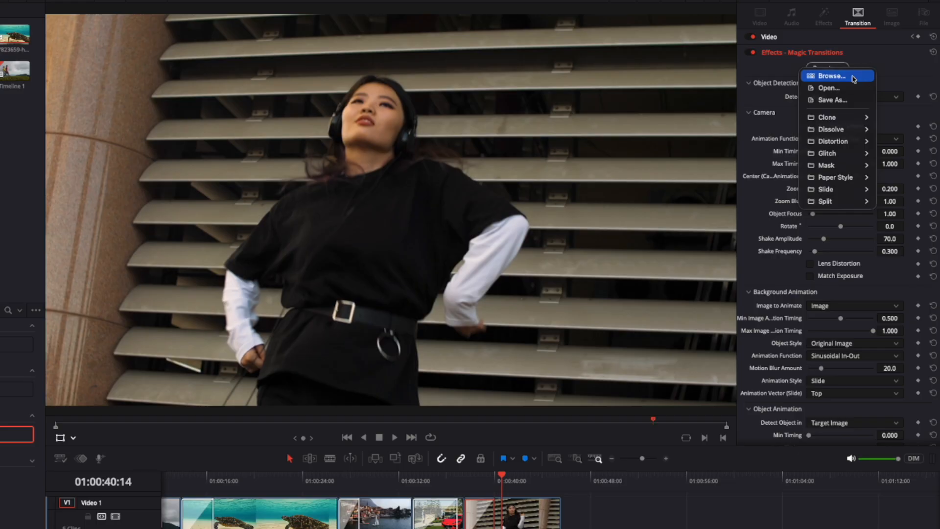
left_click(854, 77)
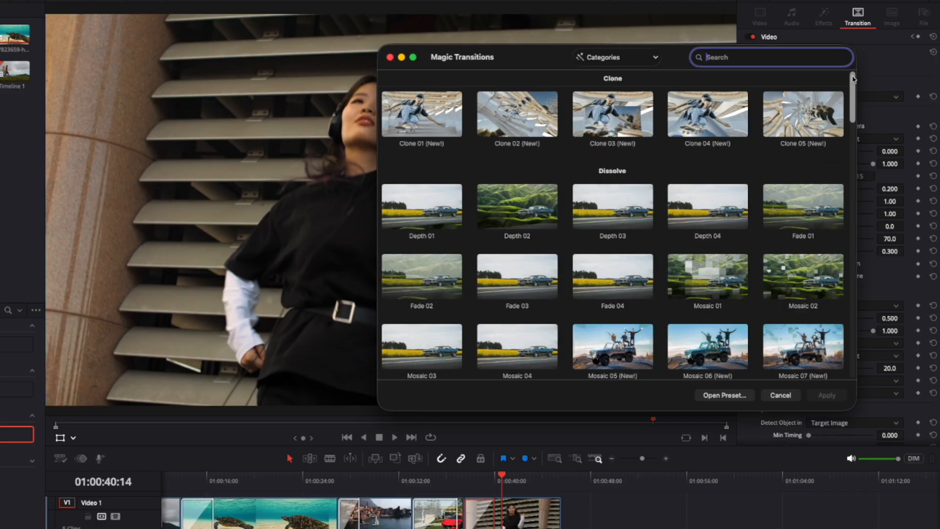
scroll(658, 257, "down", 10)
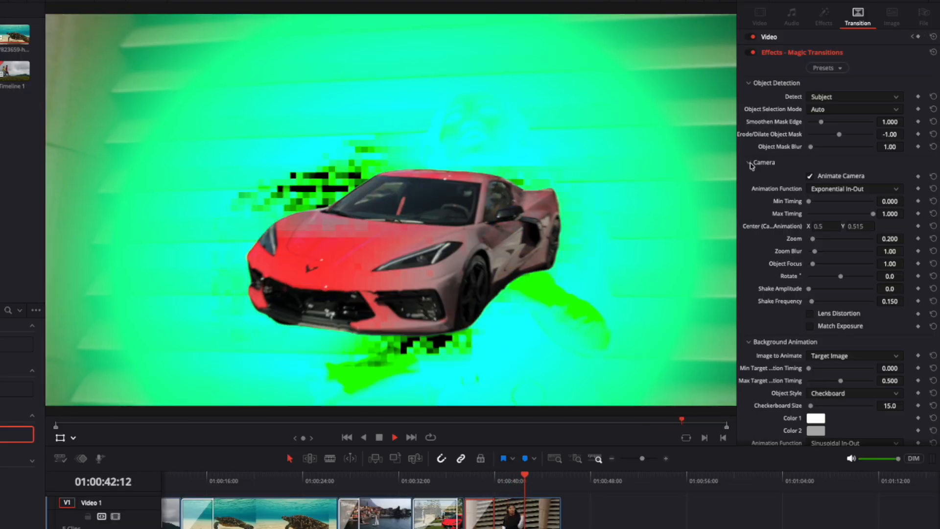
key("space")
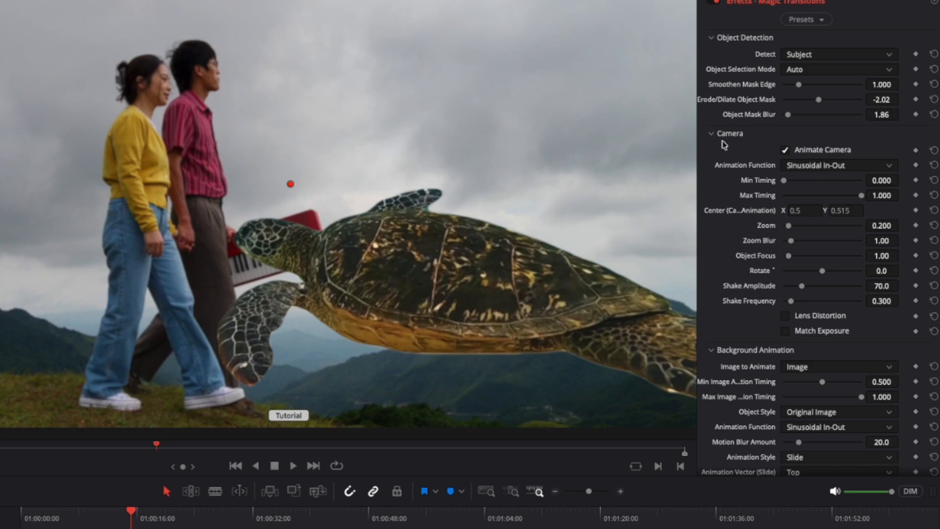
Collapse the turtle transition's Object Detection settings and look through its camera, background, object animation and object effects parameters.
left_click(716, 38)
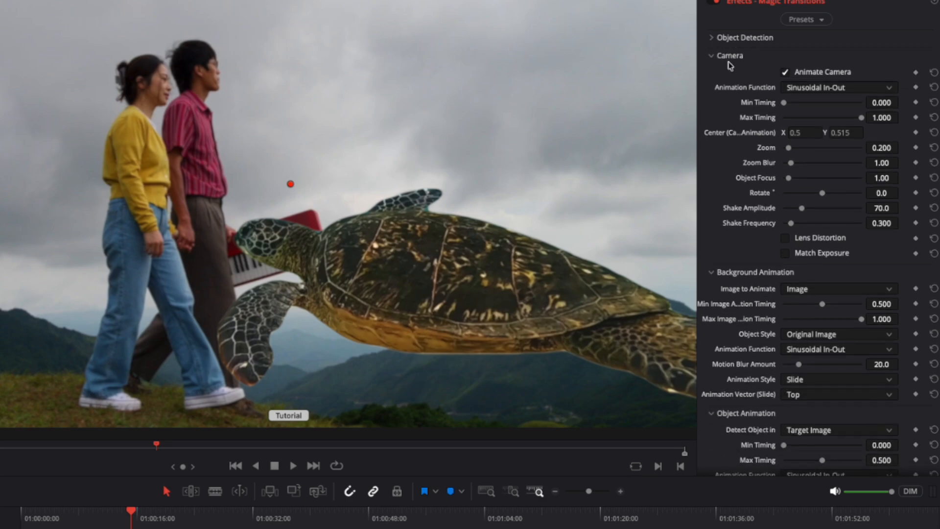
scroll(714, 281, "down", 4)
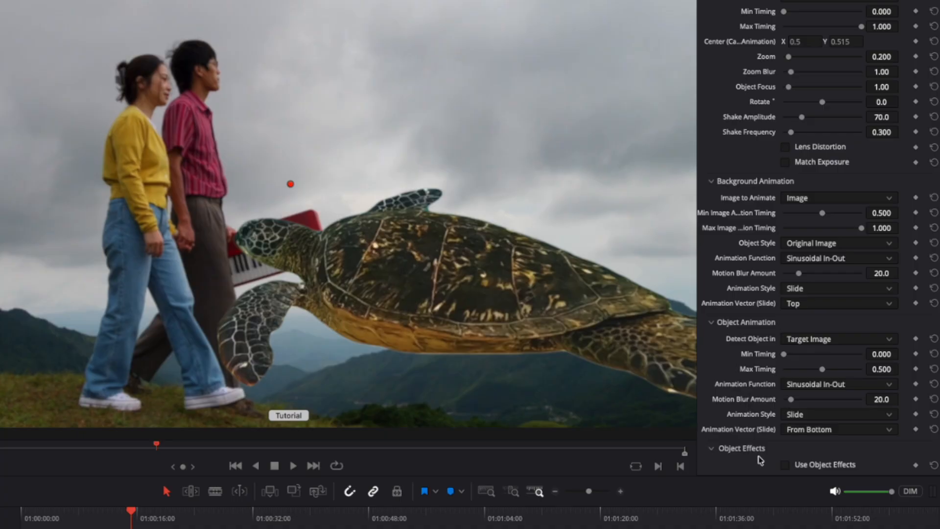
scroll(741, 446, "up", 4)
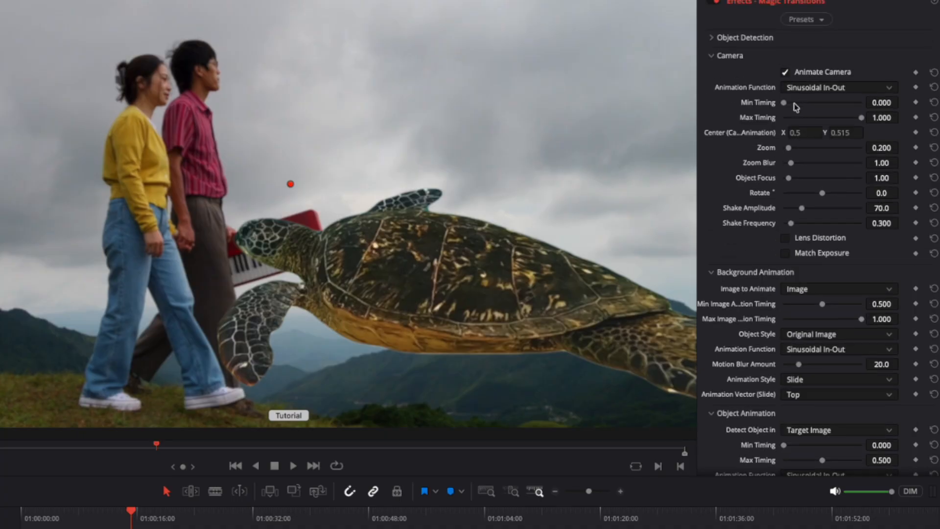
Try a camera animation Min Timing of 0.225, restore it to 0.000, and view the available animation functions.
left_click_drag(795, 107, 849, 115)
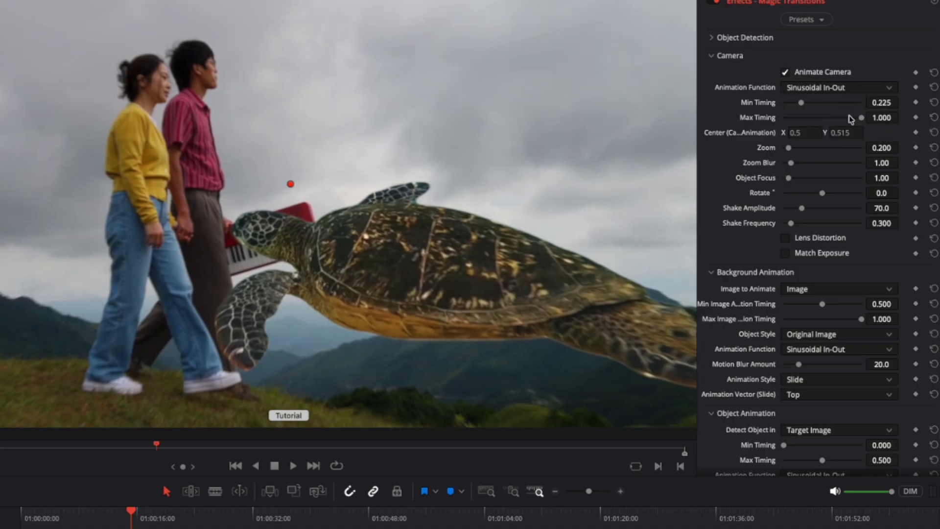
left_click(814, 88)
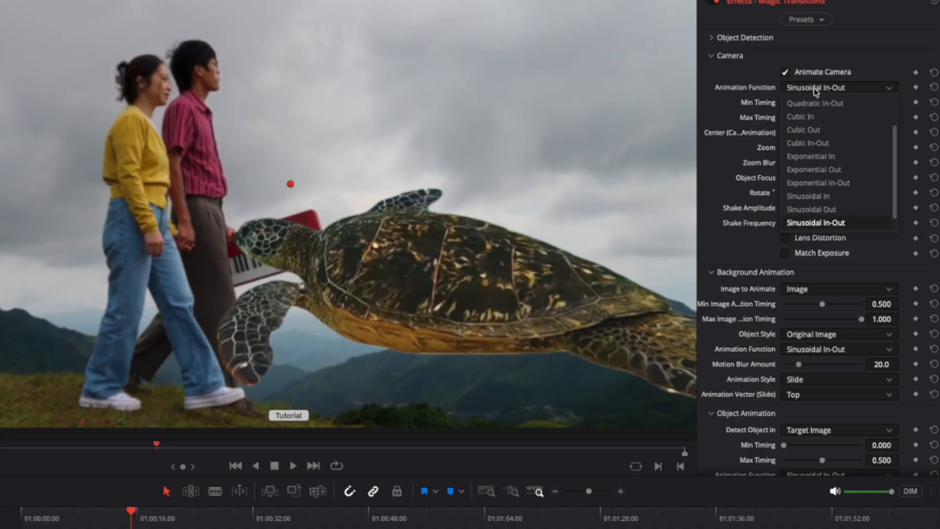
left_click(814, 91)
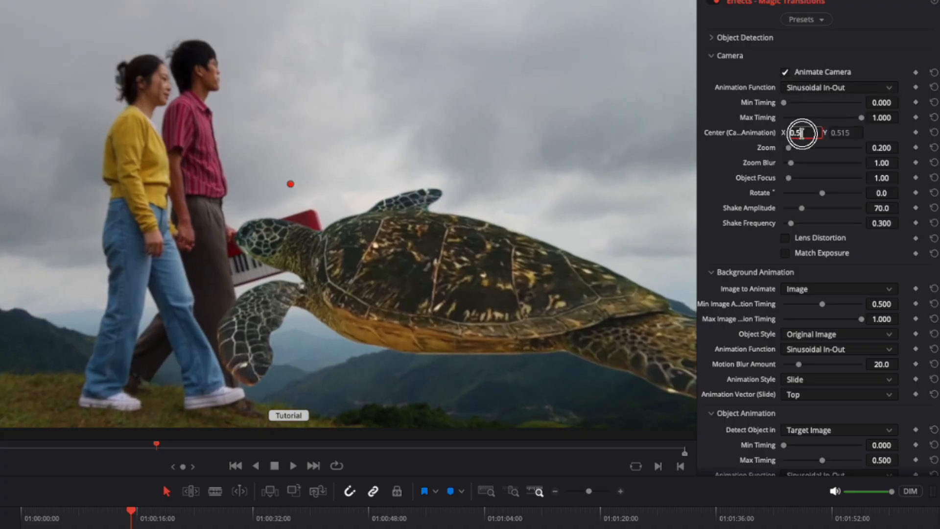
Move the camera animation center to about X 0.478, Y 0.519, and set Zoom to 0.326 and Zoom Blur to 0.78.
mouse_move(296, 188)
left_mouse_down()
mouse_move(370, 195)
mouse_move(269, 186)
mouse_move(280, 186)
left_mouse_up()
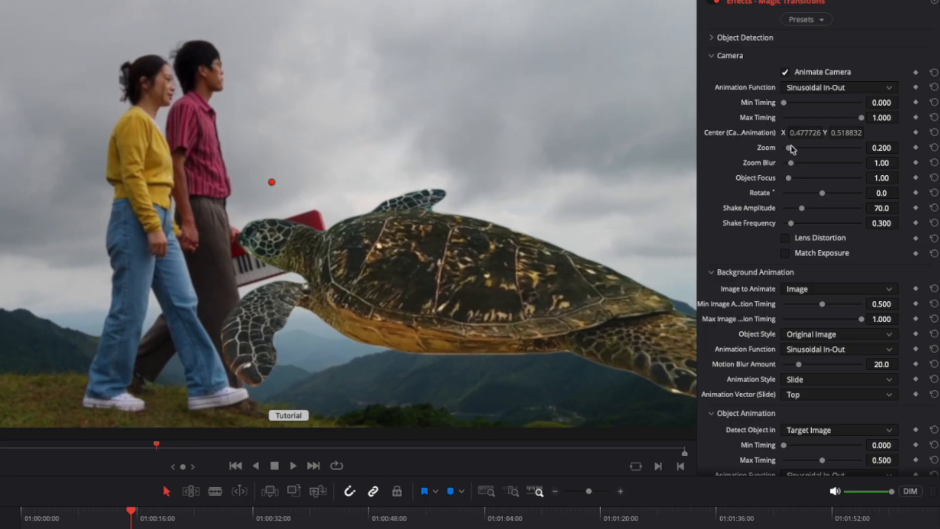
mouse_move(792, 149)
left_mouse_down()
mouse_move(793, 164)
mouse_move(864, 170)
mouse_move(789, 165)
left_mouse_up()
Try other Object Focus and Rotate values for the camera animation and undo both changes.
left_click_drag(788, 178, 828, 196)
key("super+z")
key("super+z")
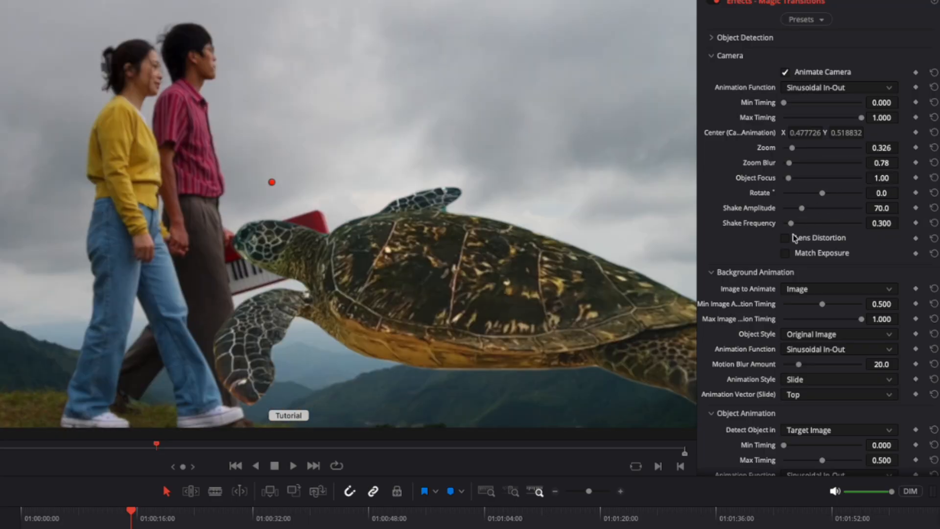
Try Match Exposure with Object Exposure at 1.01 and Object Saturation at -0.256, and switch it off again.
left_click(785, 253)
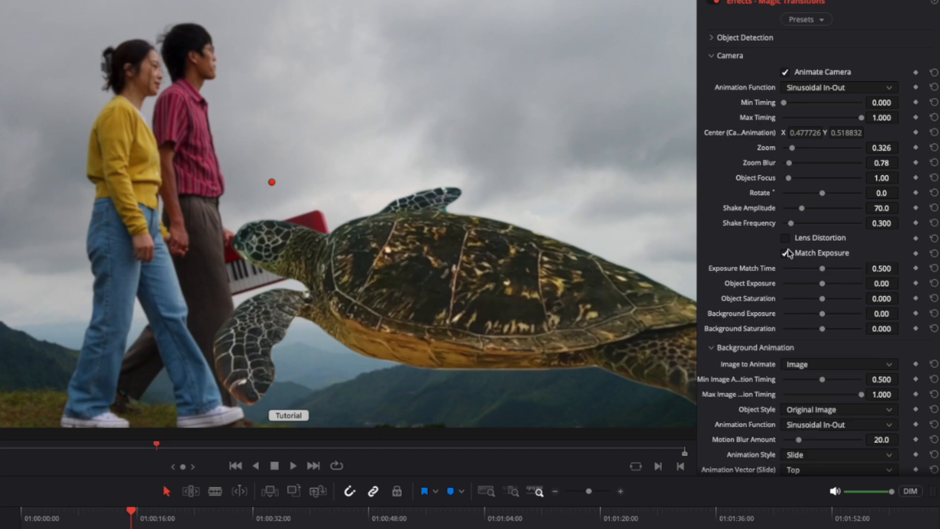
mouse_move(820, 283)
left_mouse_down()
mouse_move(827, 282)
mouse_move(820, 298)
mouse_move(799, 298)
mouse_move(827, 284)
left_mouse_up()
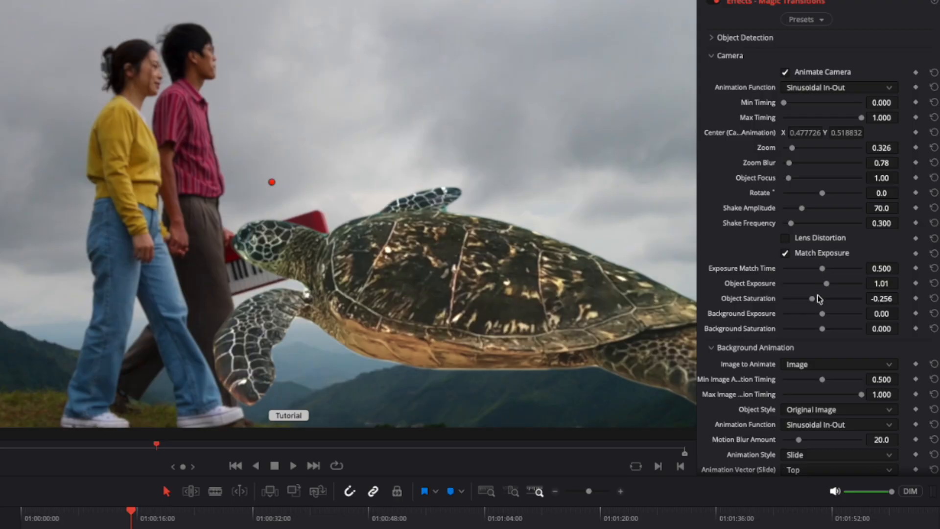
left_click(786, 256)
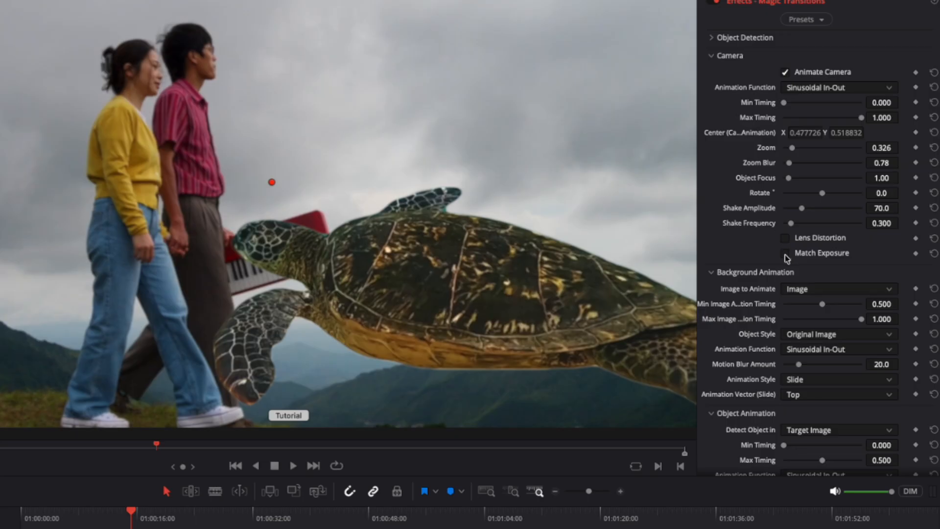
Try the background animation on Target Image with the Checkboard object style.
scroll(784, 258, "down", 3)
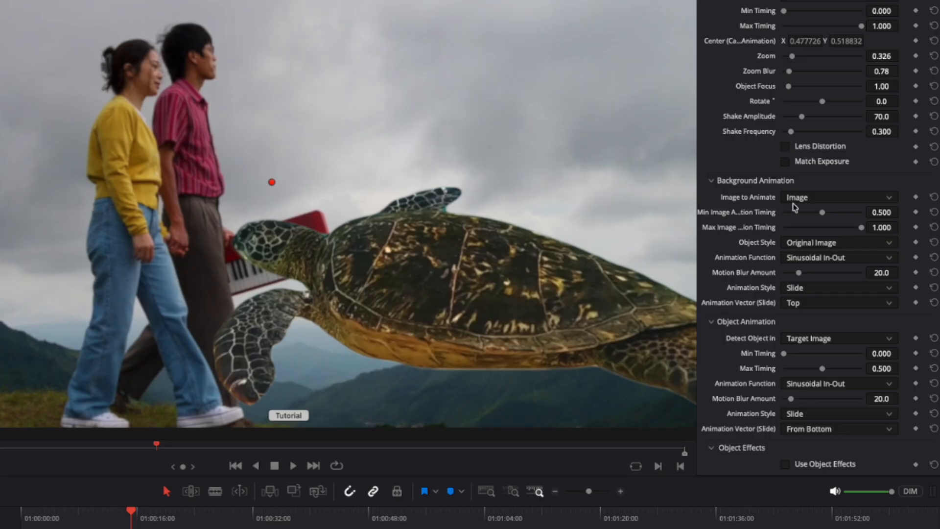
left_click(853, 195)
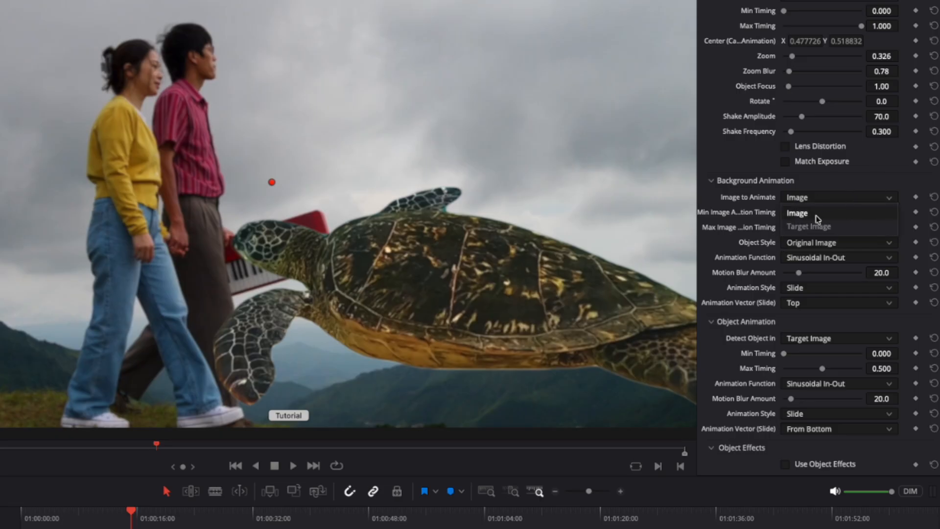
left_click(864, 230)
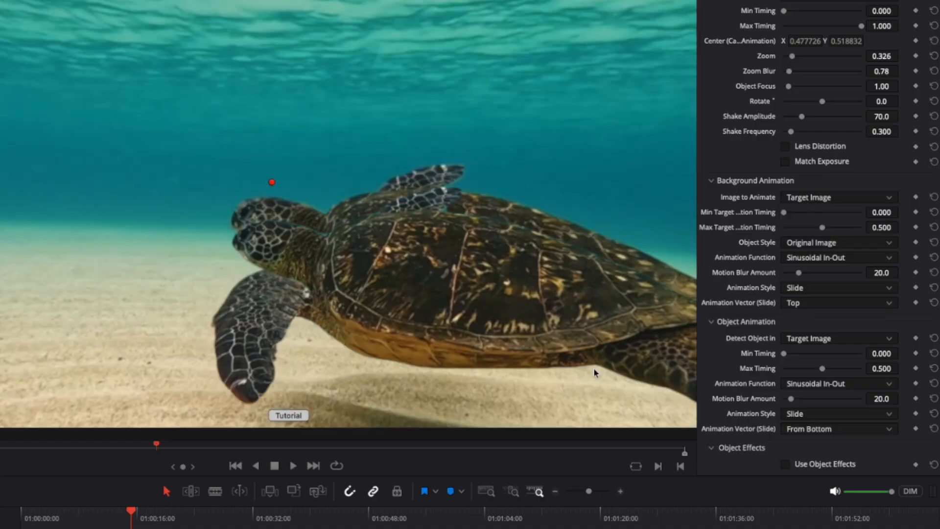
left_click(840, 243)
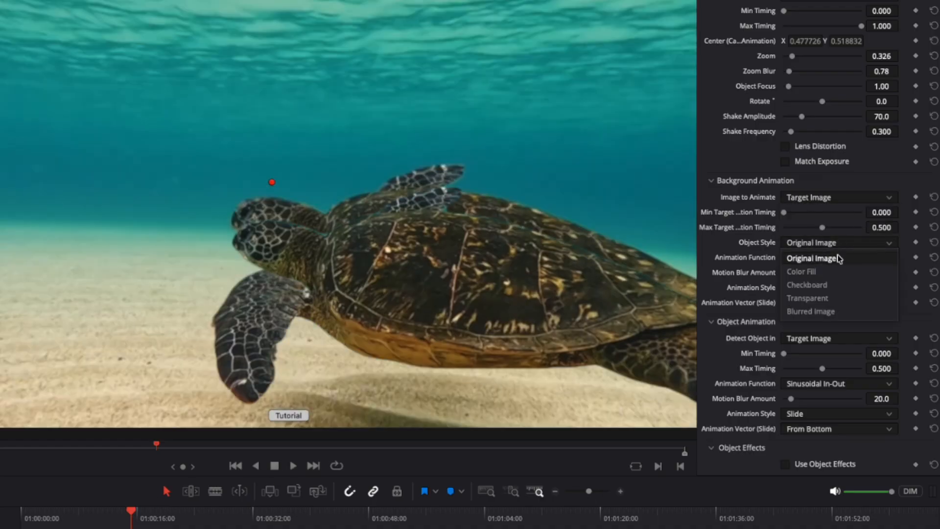
left_click(837, 286)
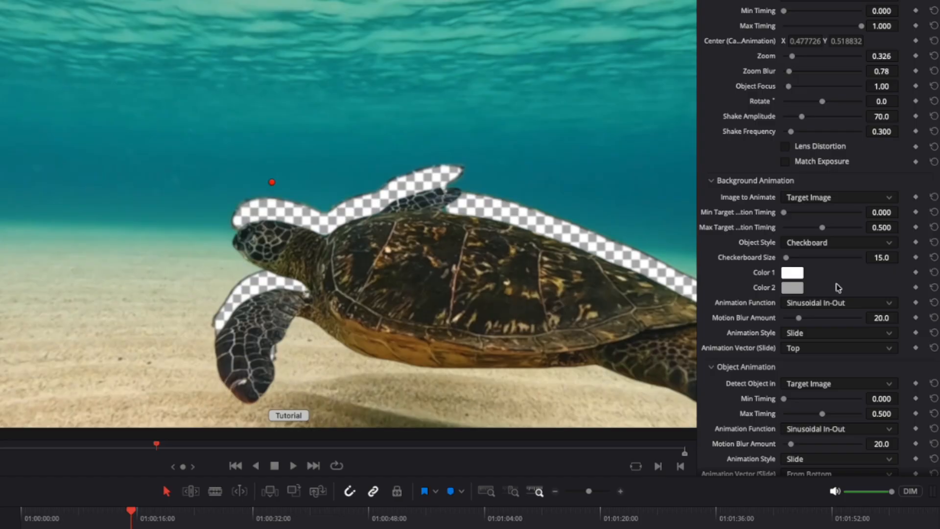
Try the Blurred Image object style, settle on Color Fill, and set the background's Image to Animate back to Image.
left_click(836, 245)
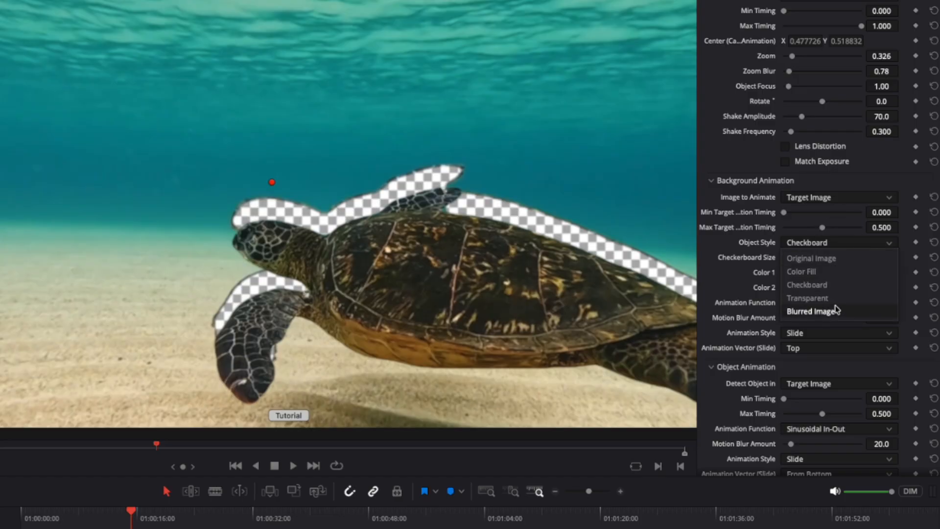
left_click(836, 309)
left_click(827, 245)
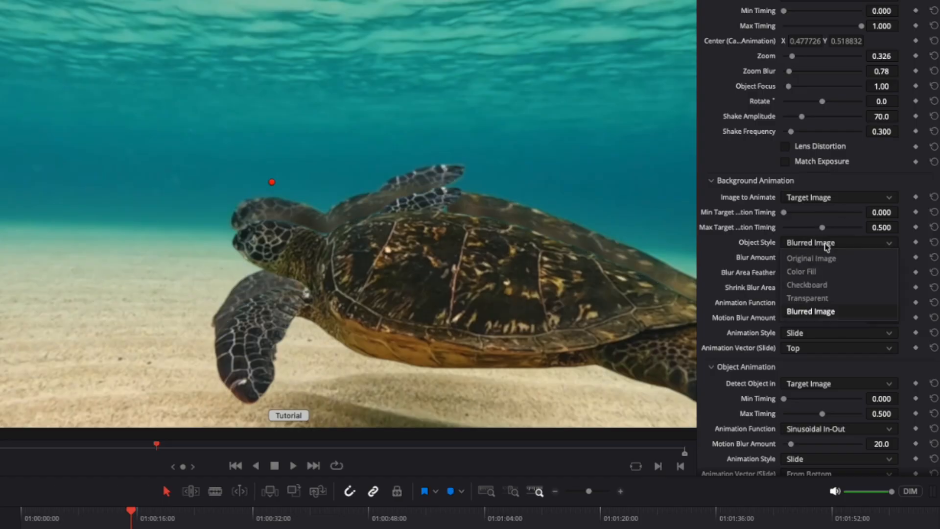
left_click(825, 272)
left_click(823, 198)
left_click(823, 211)
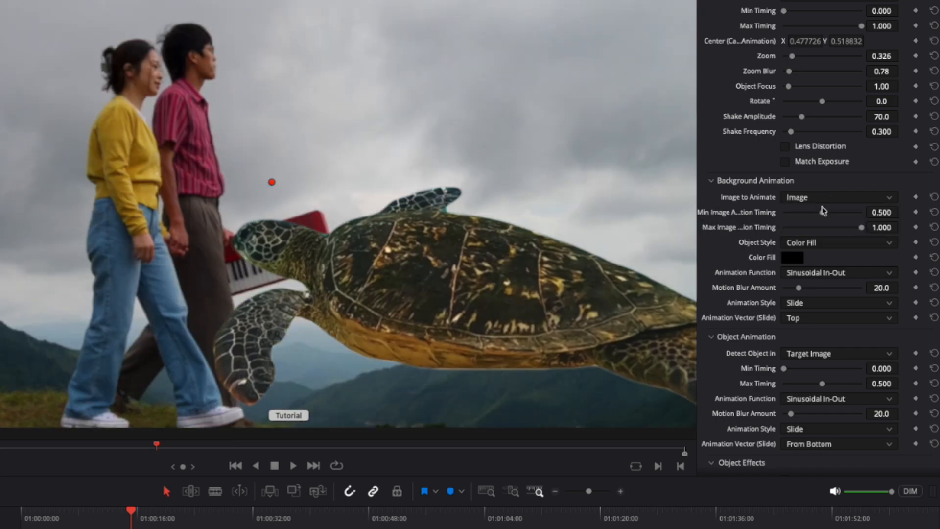
Try the Hole background animation style, switch it to Mosaic Dissolve, and move its center to about X 0.548, Y 0.464.
left_click(820, 302)
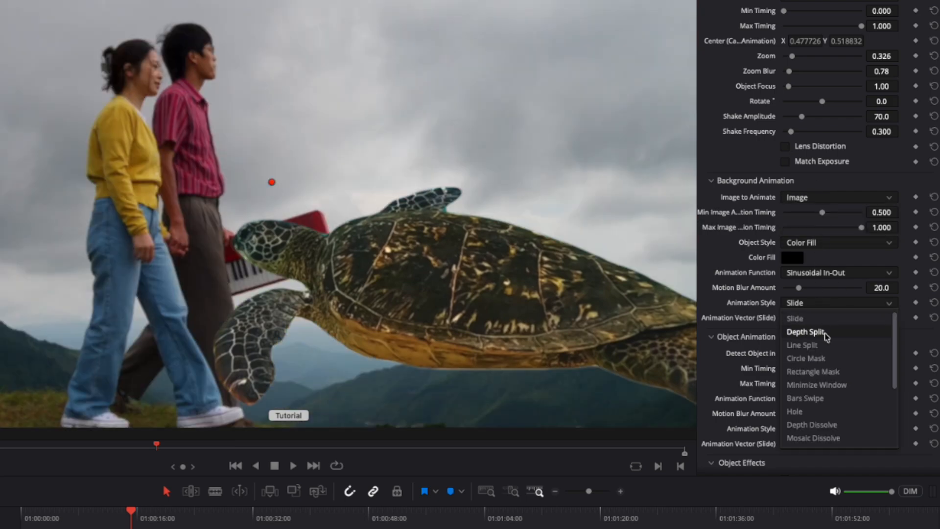
left_click(827, 411)
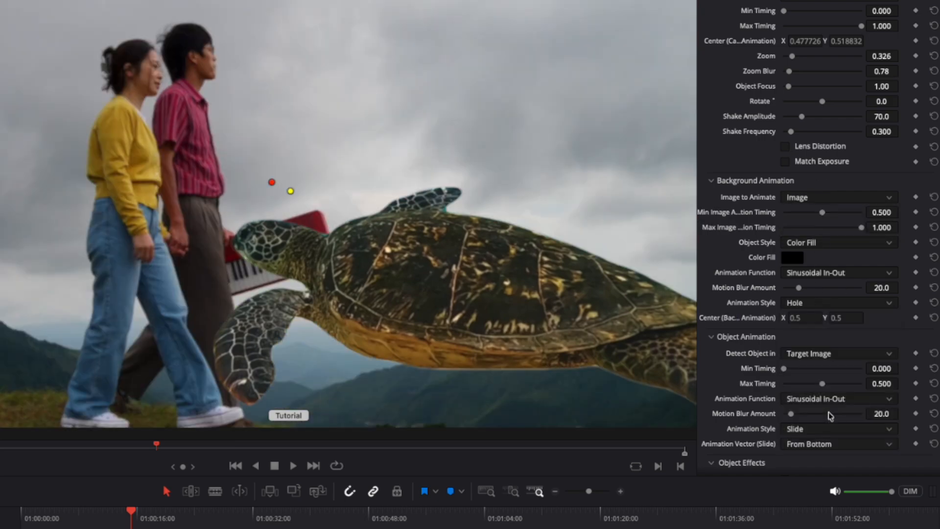
left_click(801, 304)
left_click(825, 441)
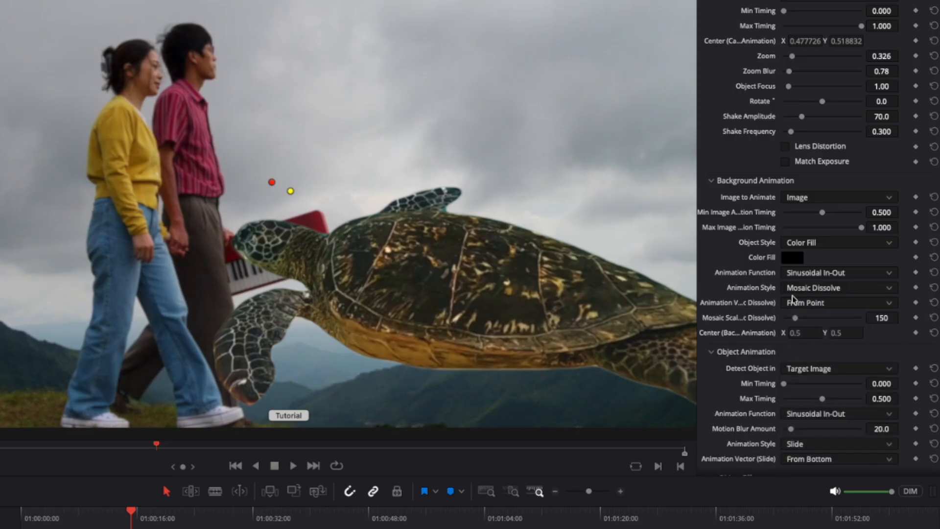
left_click_drag(294, 195, 331, 209)
Enable object effects for the transition and turn on Paper and Bloom around the turtle.
scroll(745, 341, "down", 2)
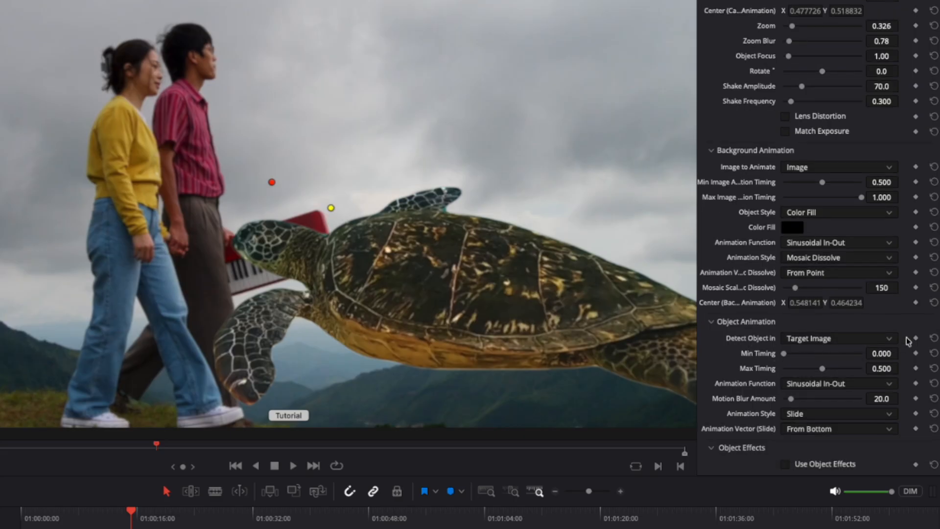
left_click(785, 464)
scroll(785, 442, "down", 1)
scroll(785, 442, "down", 5)
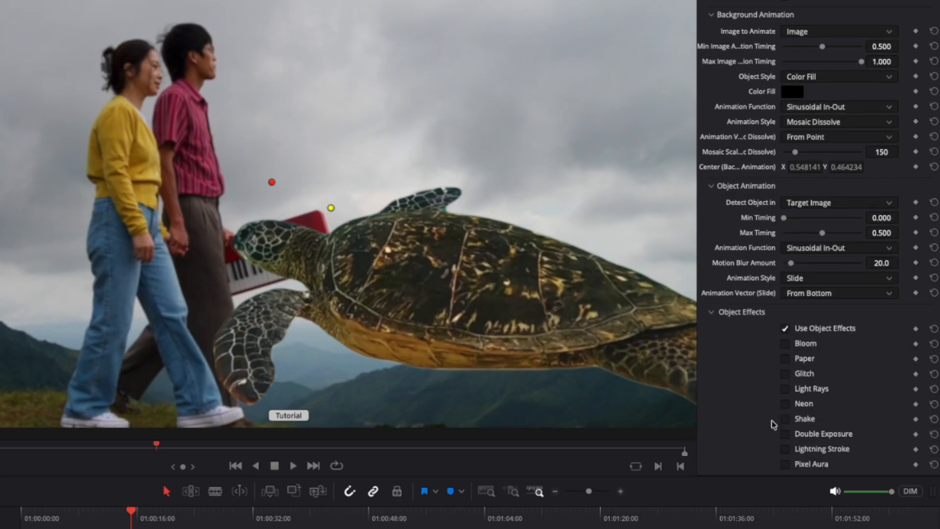
left_click(785, 360)
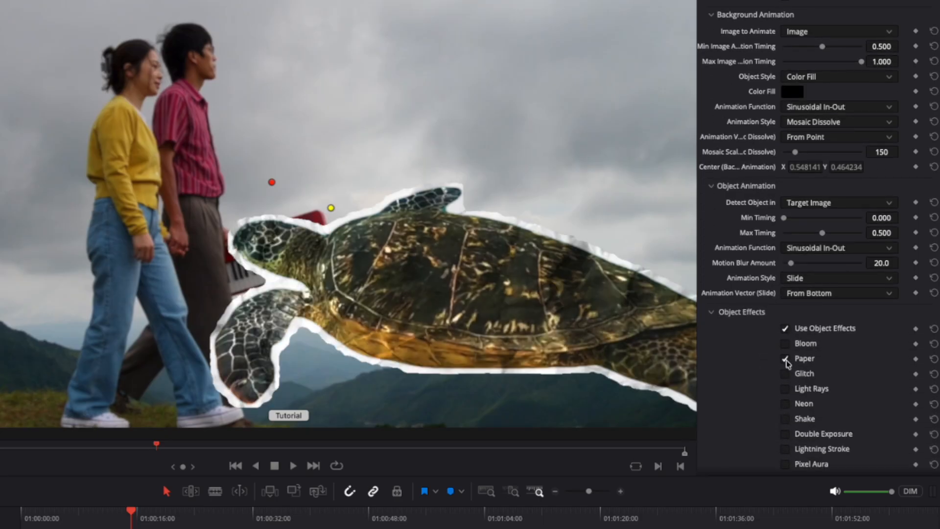
left_click(785, 345)
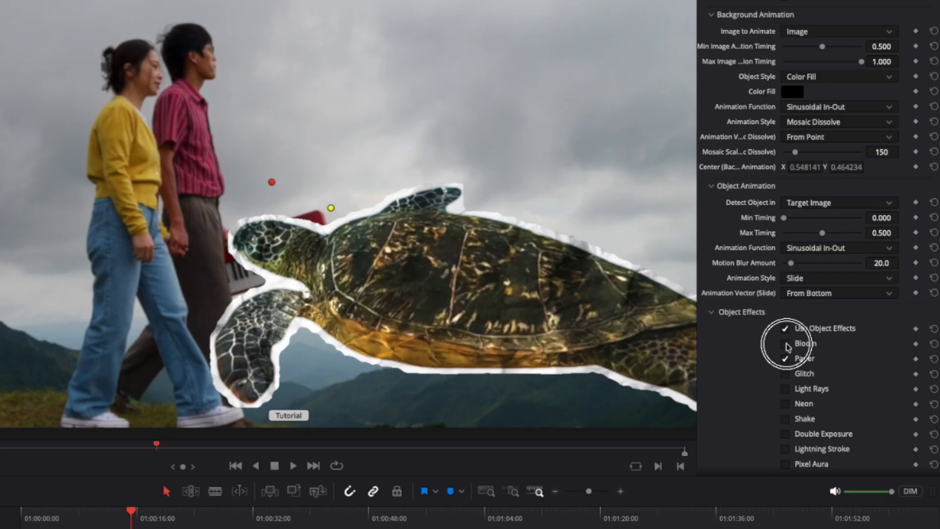
Set the turtle's Bloom Radius to 42.6, with Bloom Intensity kept at 0.50.
scroll(785, 361, "down", 4)
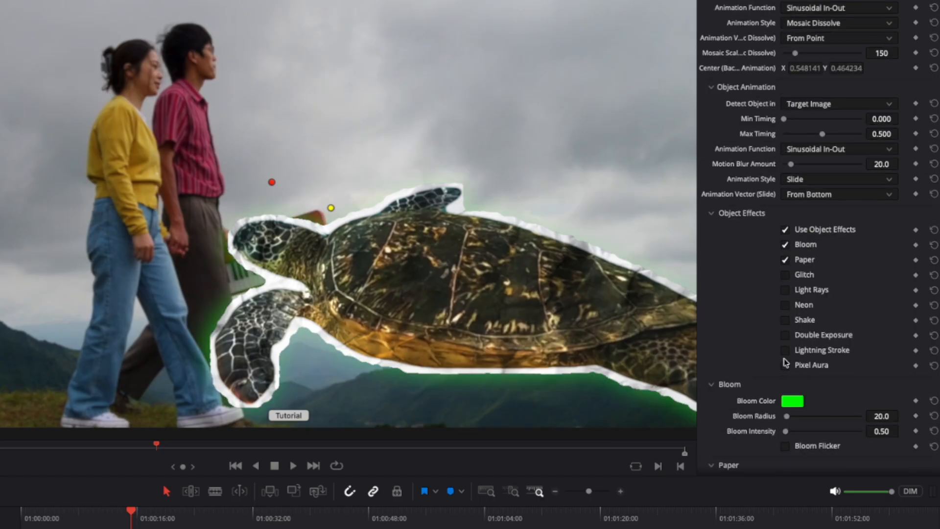
left_click_drag(794, 434, 794, 435)
left_click_drag(788, 375, 793, 353)
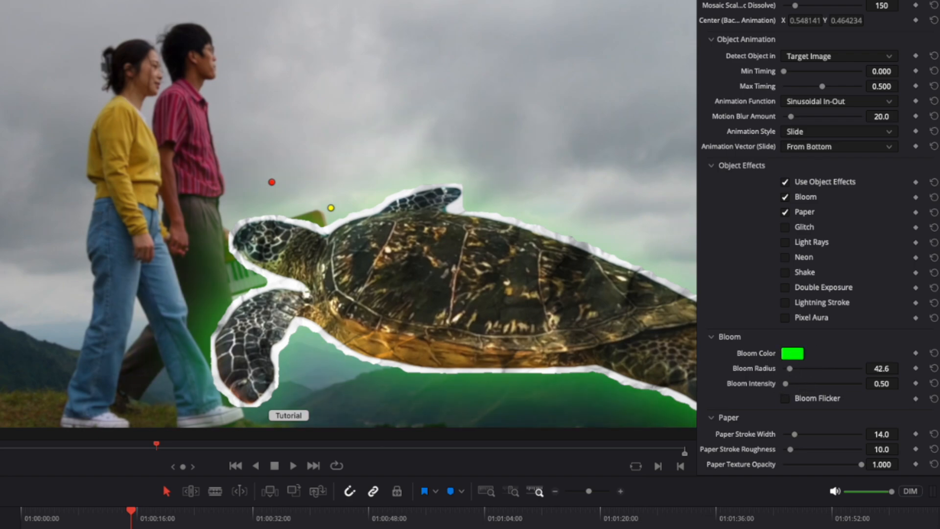
left_click(416, 391)
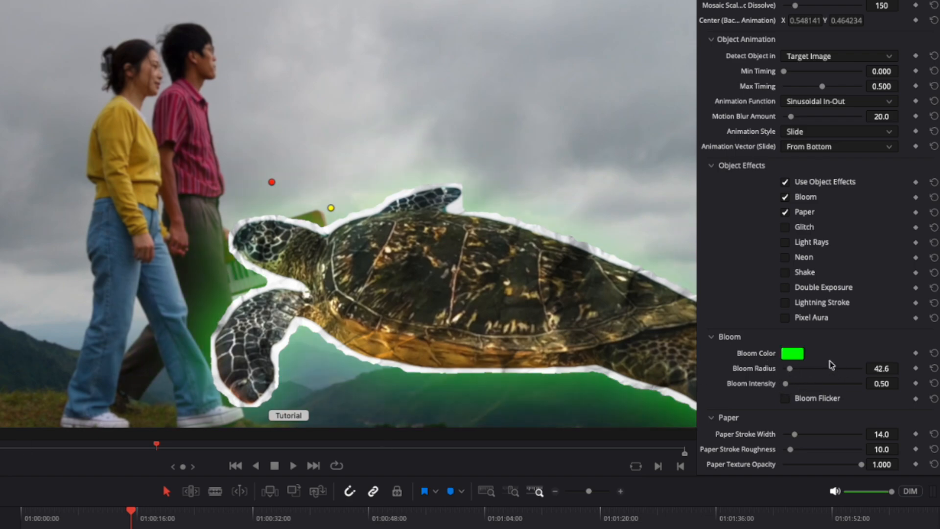